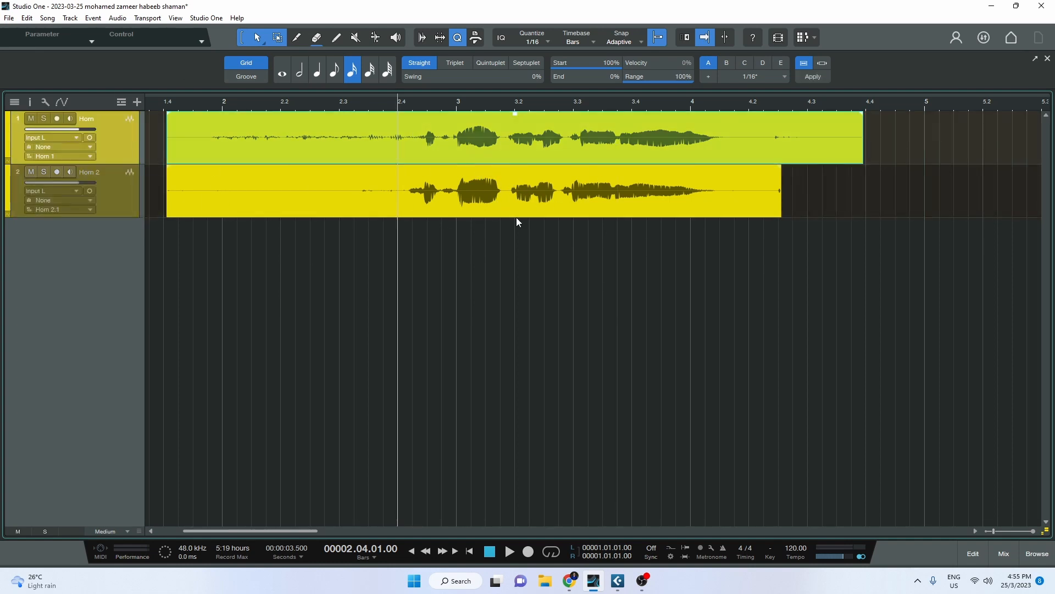
Play both horn takes together from bar 2.3 in Studio One, then switch to Cubase Pro.
click(563, 196)
click(552, 139)
click(339, 110)
key(space)
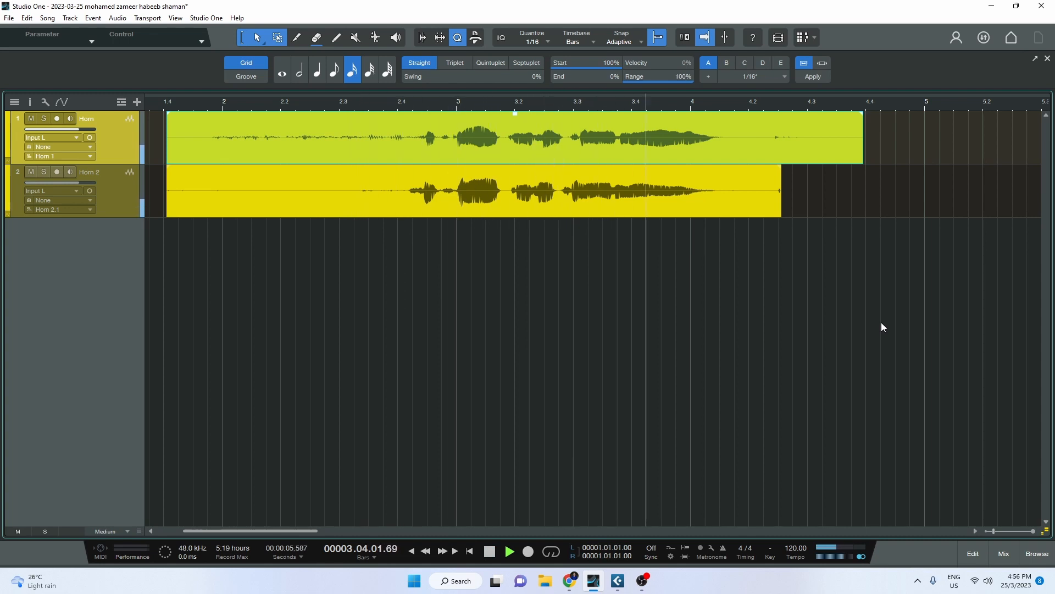
key(space)
click(872, 291)
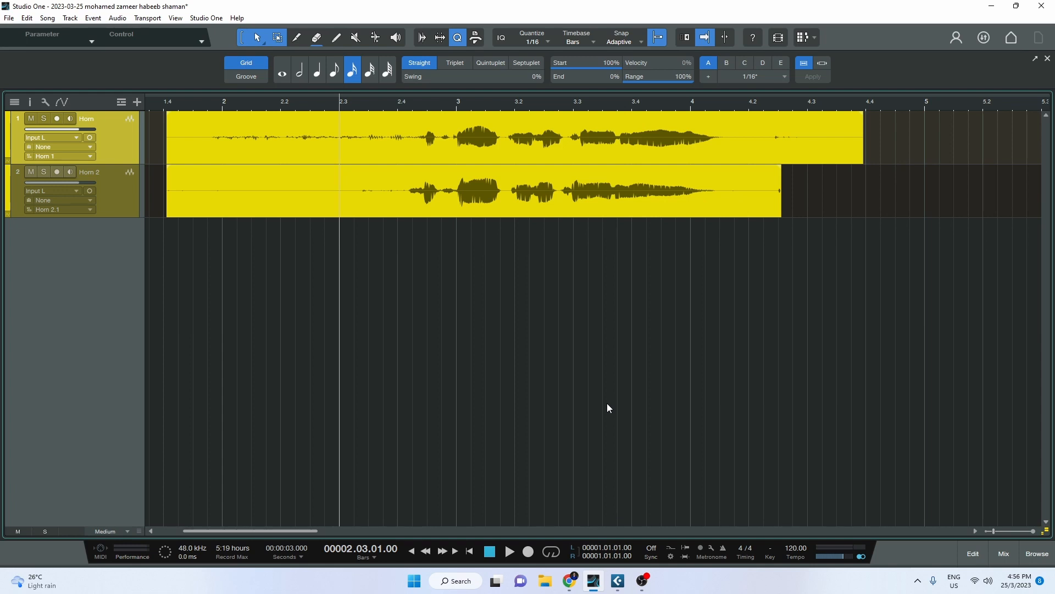
click(618, 581)
Restore the untitled Cubase project window and resize it into the lower part of the screen.
click(945, 23)
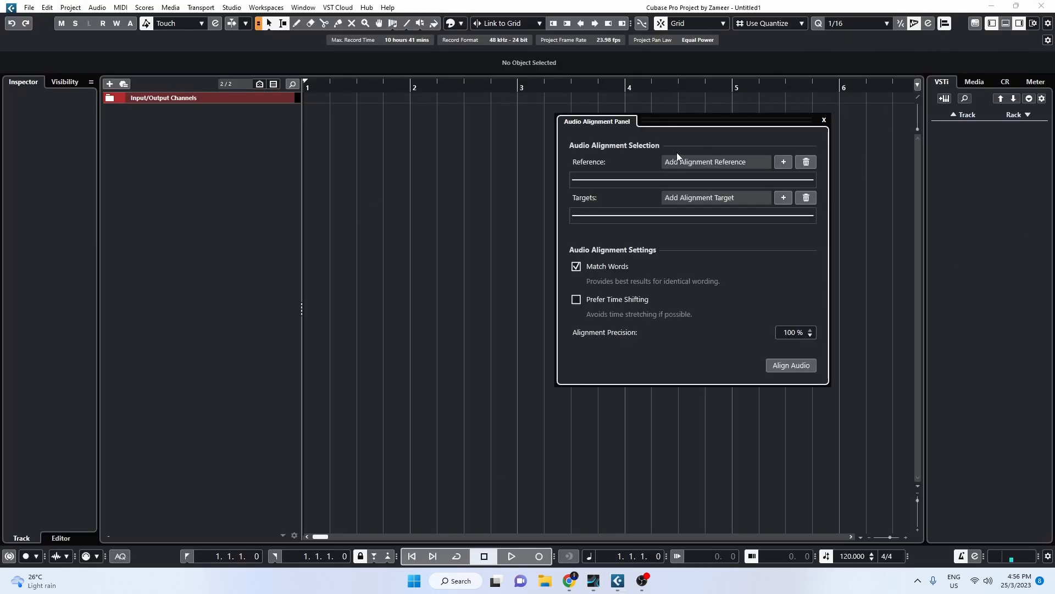
click(824, 119)
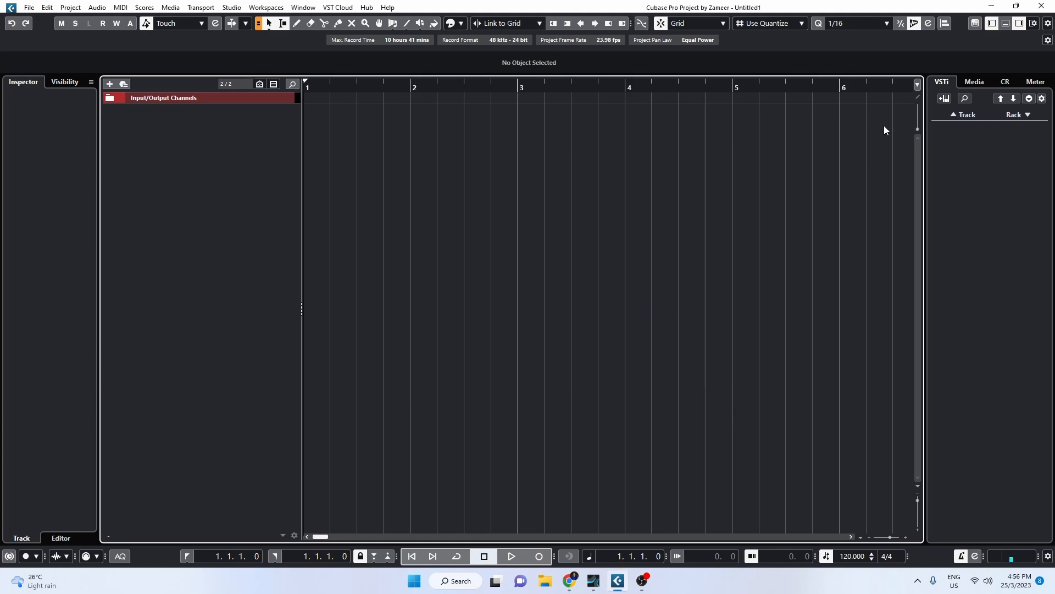
click(992, 6)
click(1016, 7)
drag(712, 200, 689, 319)
click(1014, 8)
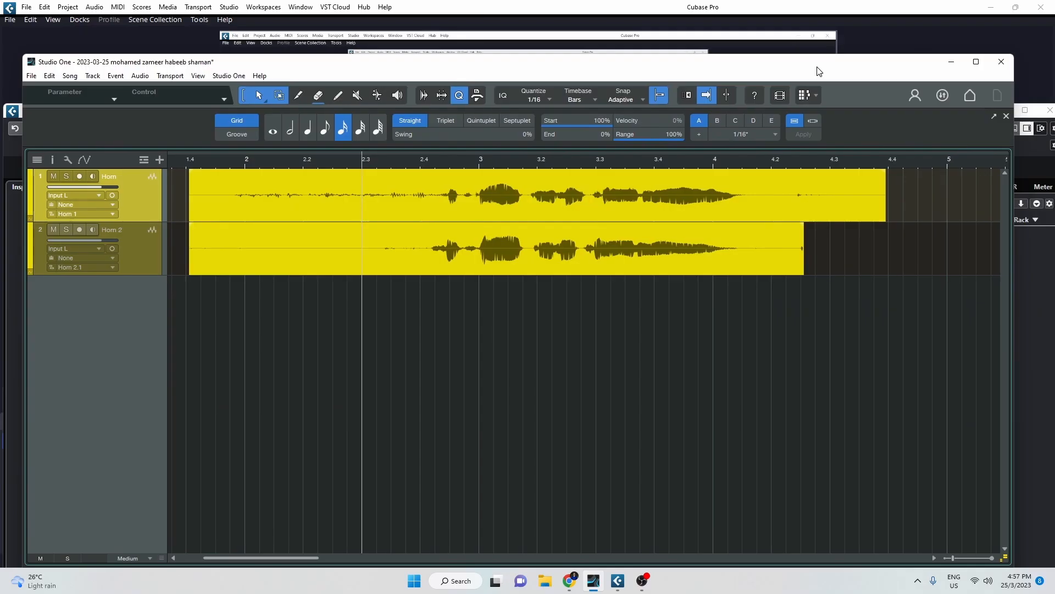
Arrange the Studio One and Cubase windows side by side.
drag(817, 67, 484, 27)
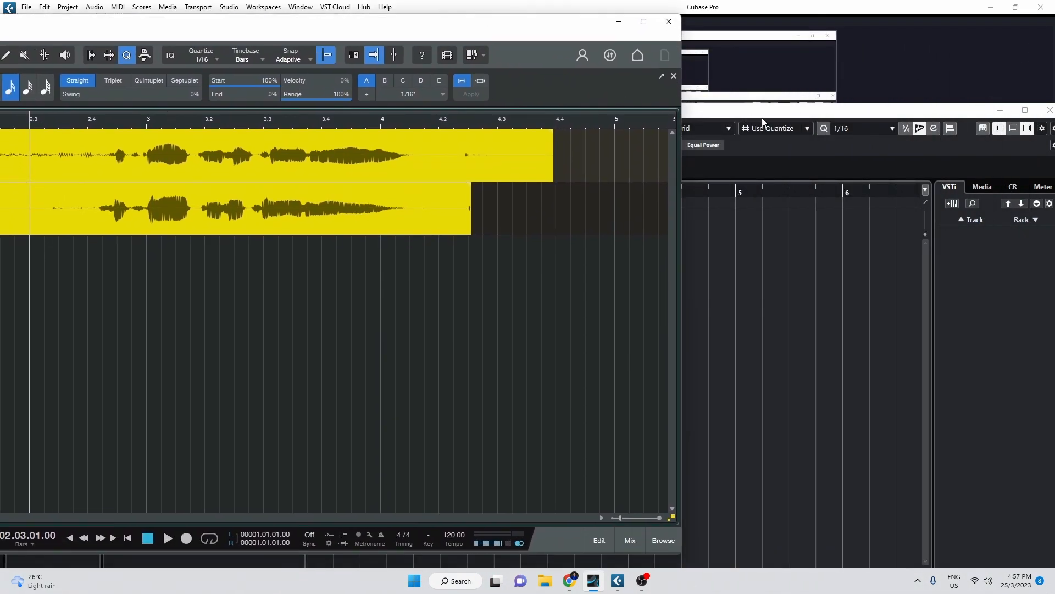
click(756, 114)
drag(578, 114, 899, 28)
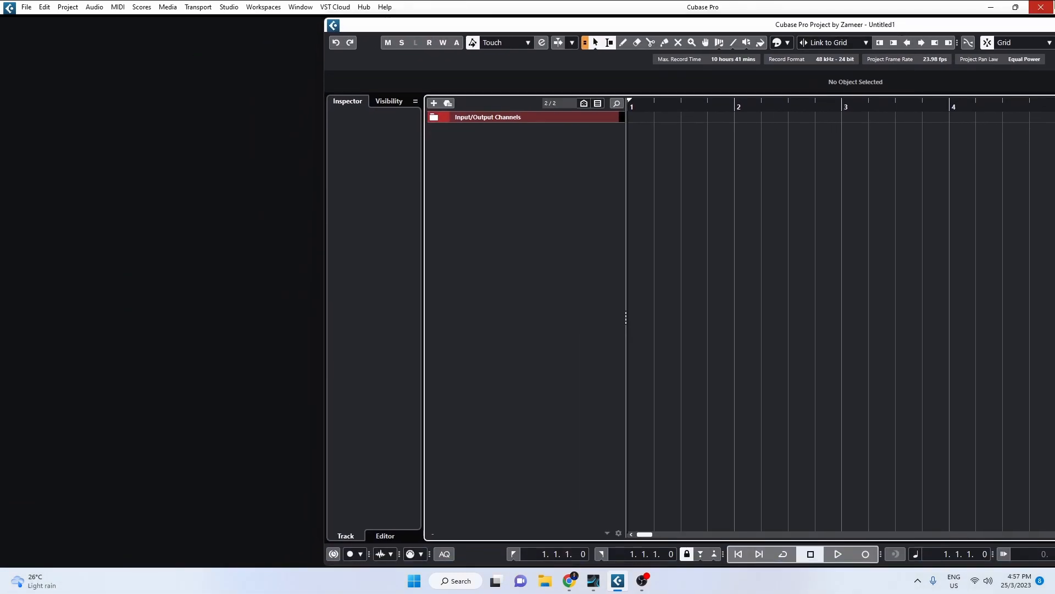
click(1016, 8)
click(1016, 8)
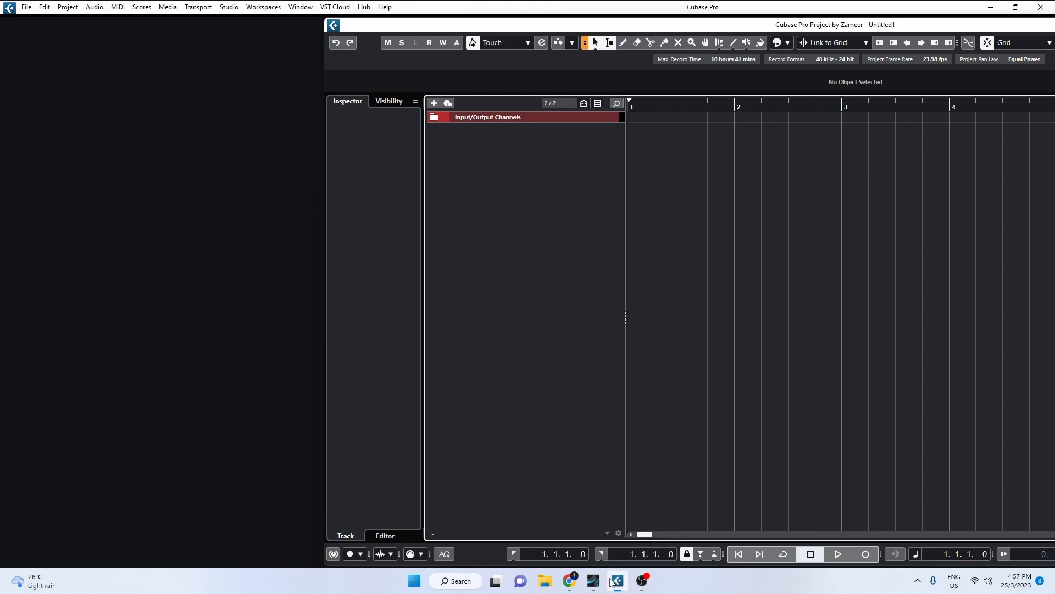
click(594, 583)
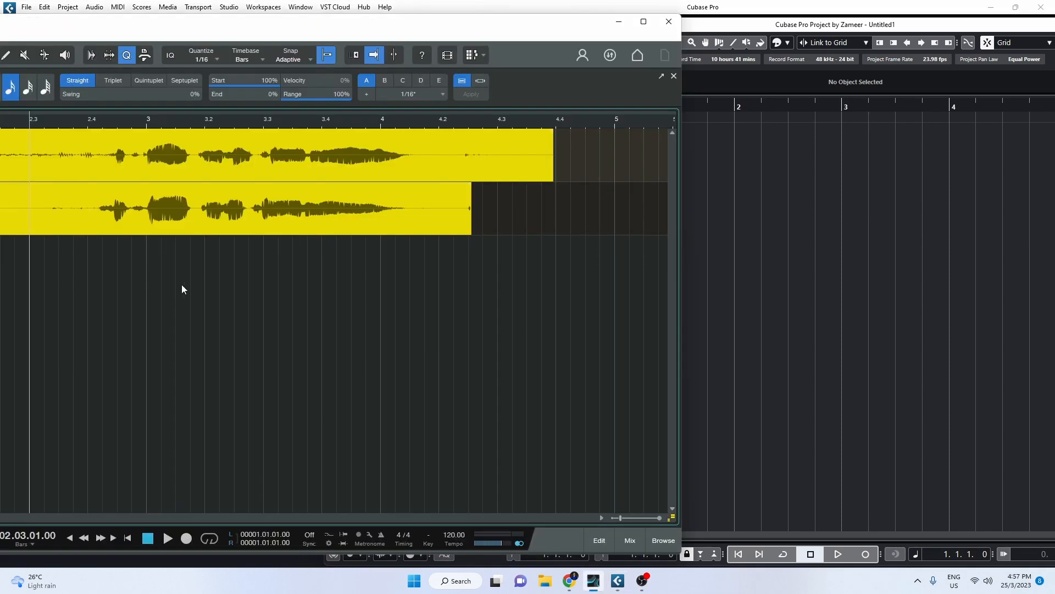
Drag the Horn and Horn 2 events from Studio One into Cubase, then minimize Studio One.
drag(100, 163, 735, 159)
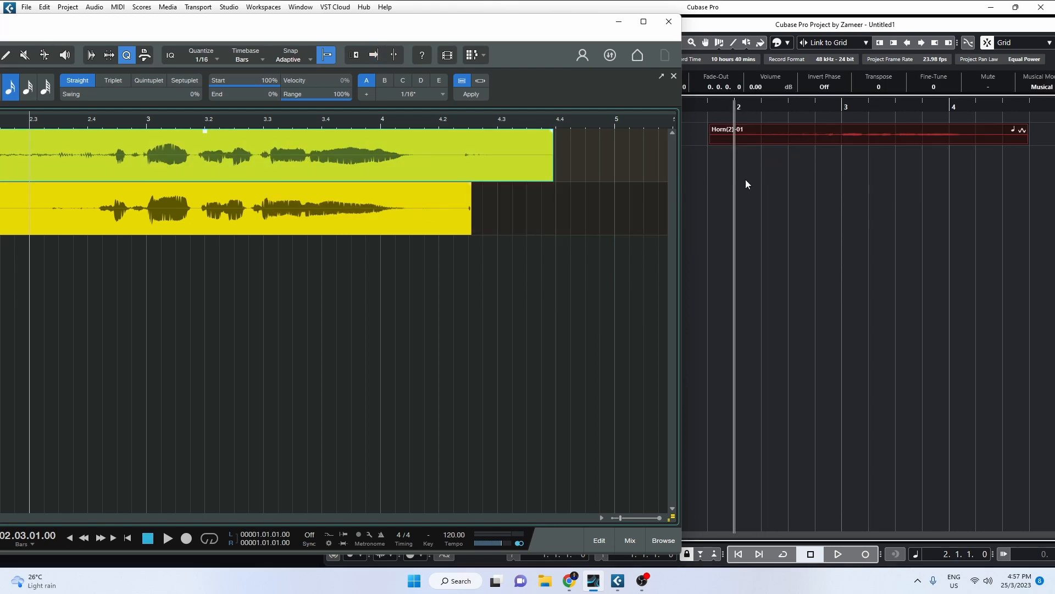
click(130, 231)
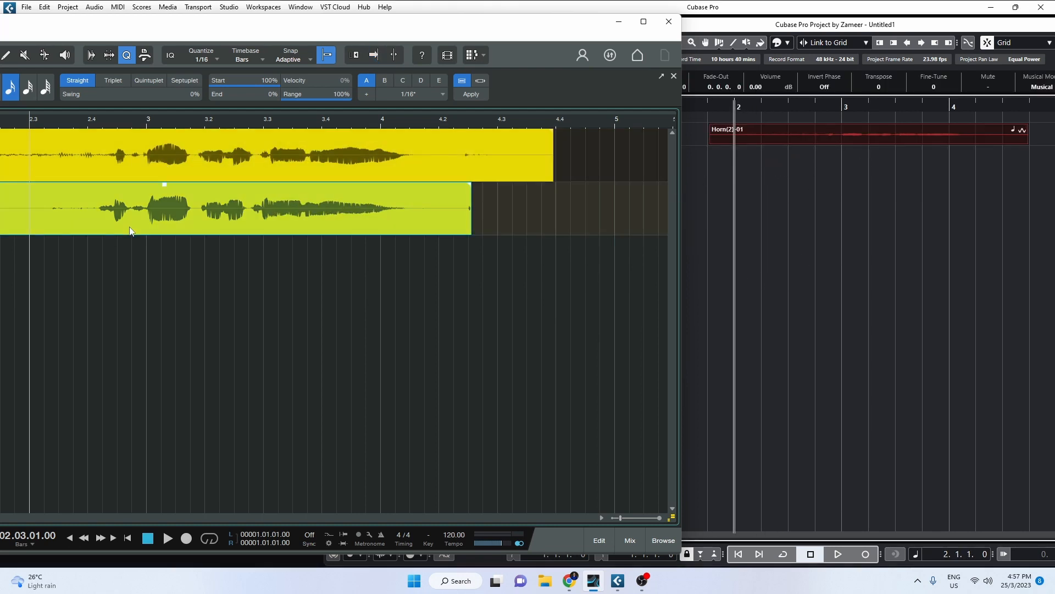
drag(95, 233, 716, 171)
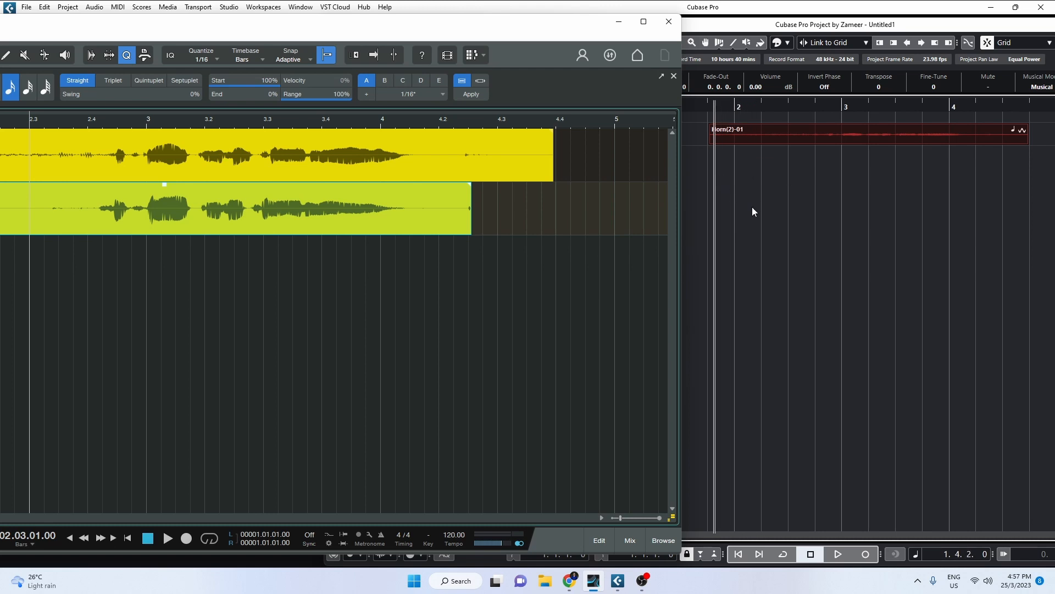
click(764, 219)
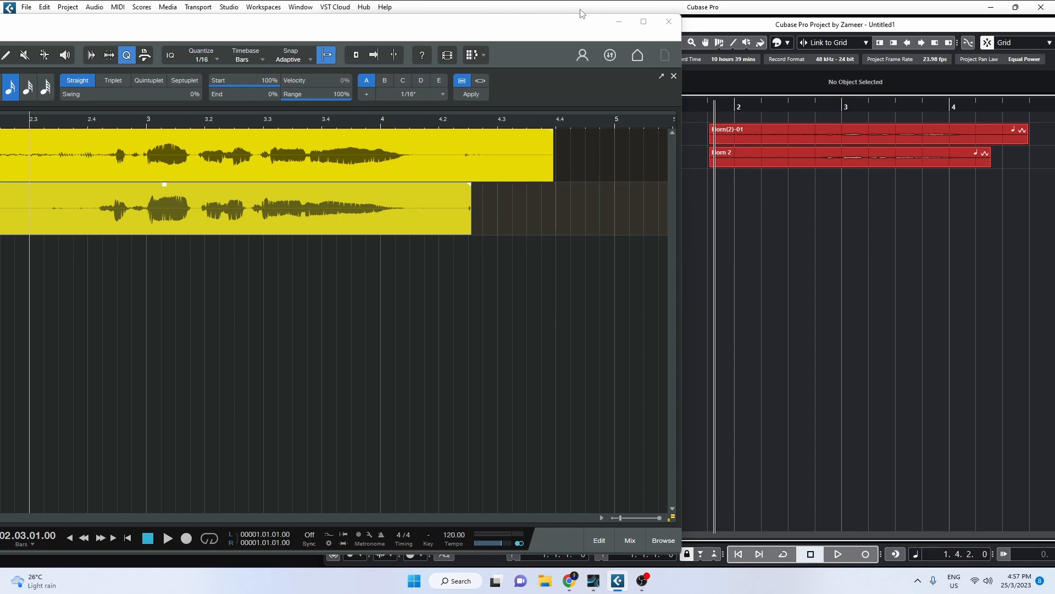
click(619, 23)
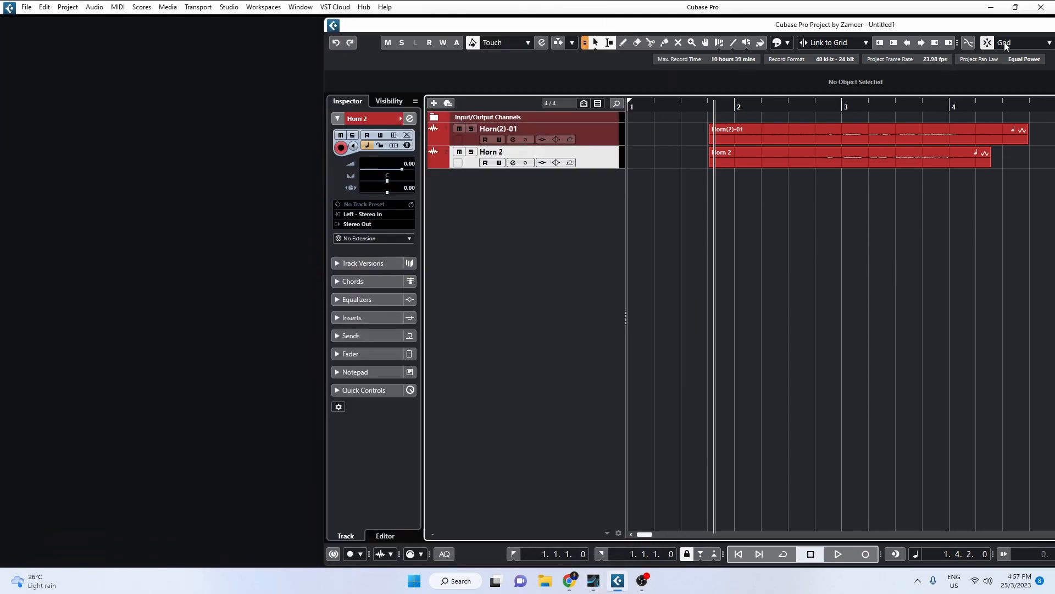
Maximize the project window and play both horn tracks from 2.3.1.0.
double_click(1007, 28)
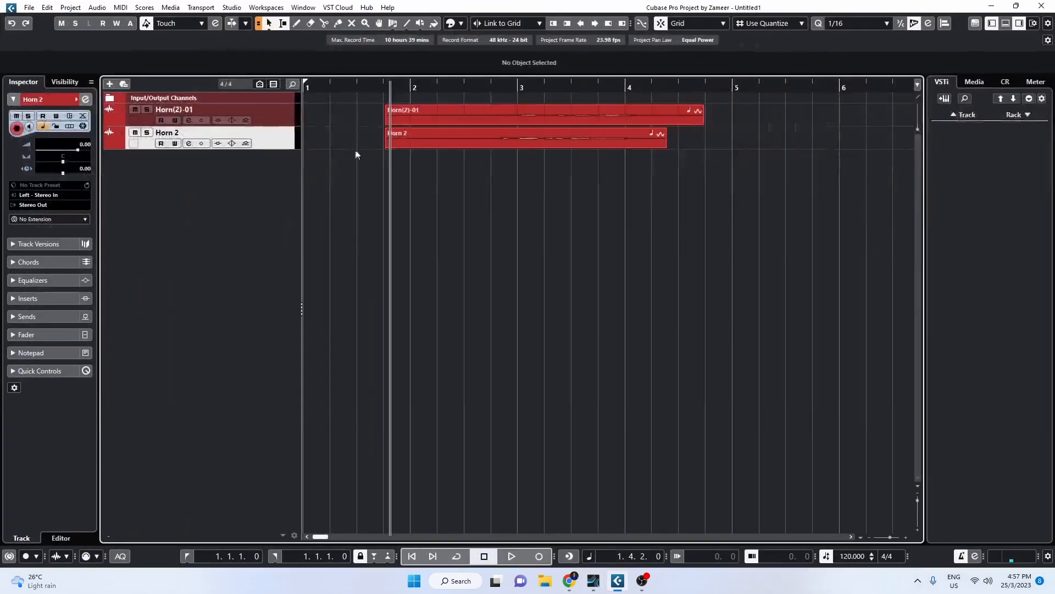
click(428, 144)
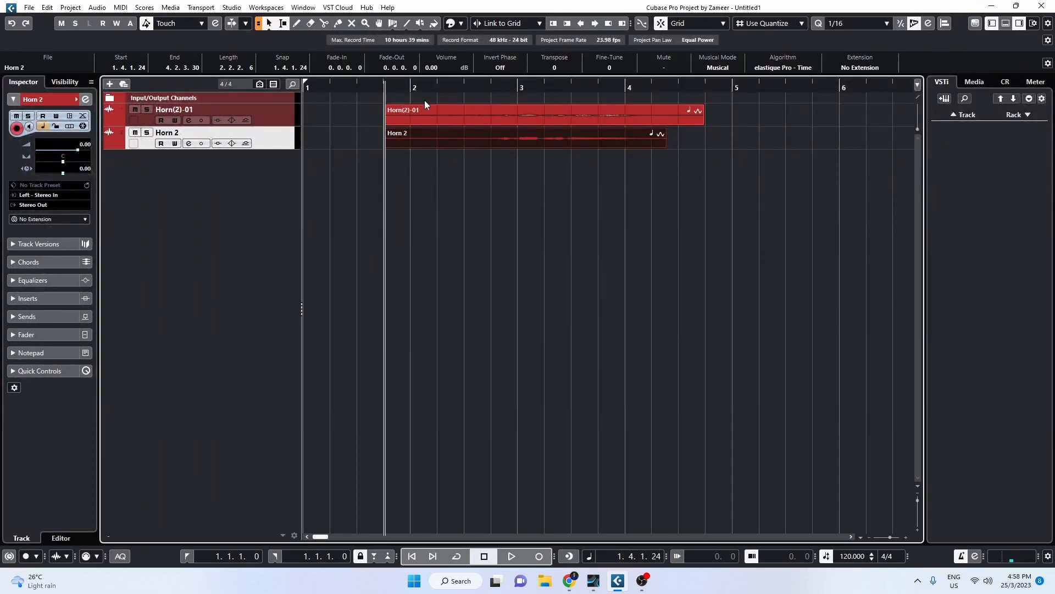
click(465, 92)
key(space)
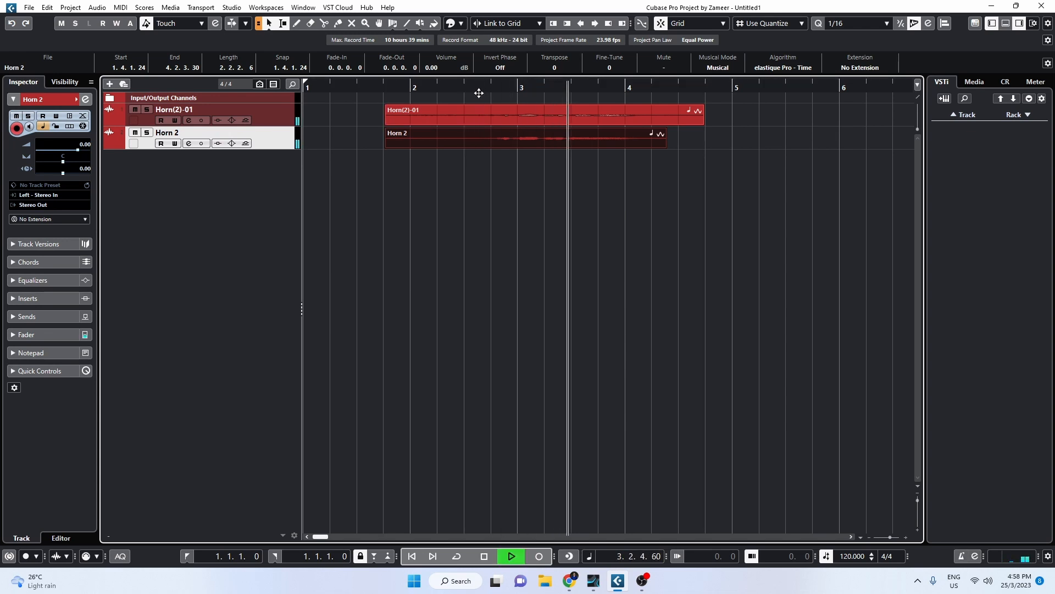
key(space)
Select both horn events and shift them, settling them at 1.4.1.0.
mouse_move(566, 180)
mouse_down()
mouse_move(488, 144)
mouse_move(471, 110)
mouse_up()
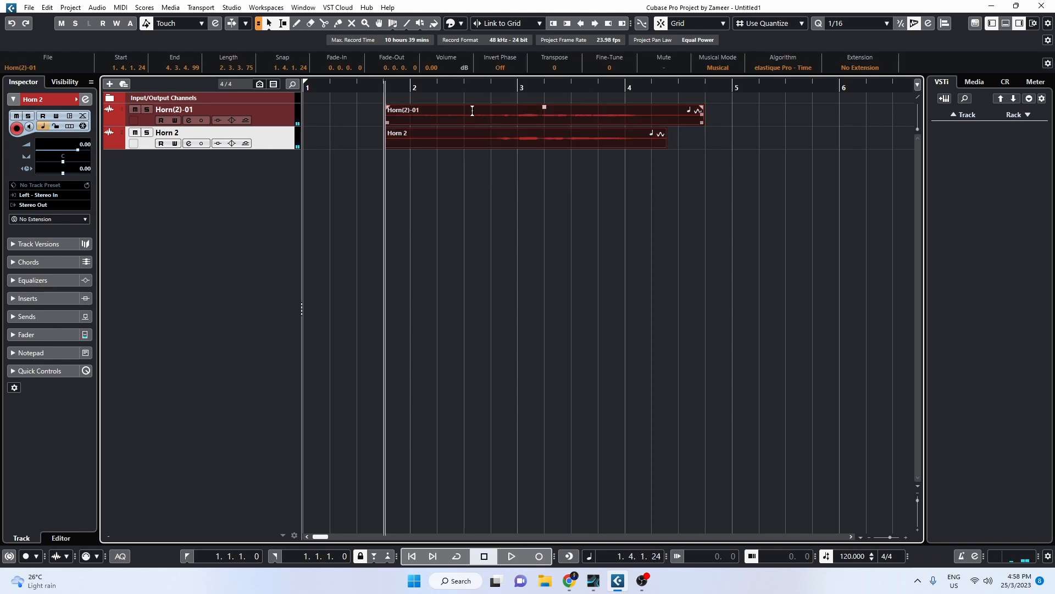
drag(540, 141, 515, 140)
key(space)
key(space)
drag(503, 141, 529, 141)
key(space)
key(space)
drag(483, 102, 487, 145)
Trim both horn event starts to the cursor at 2.3.4.0 and play them back.
click(484, 86)
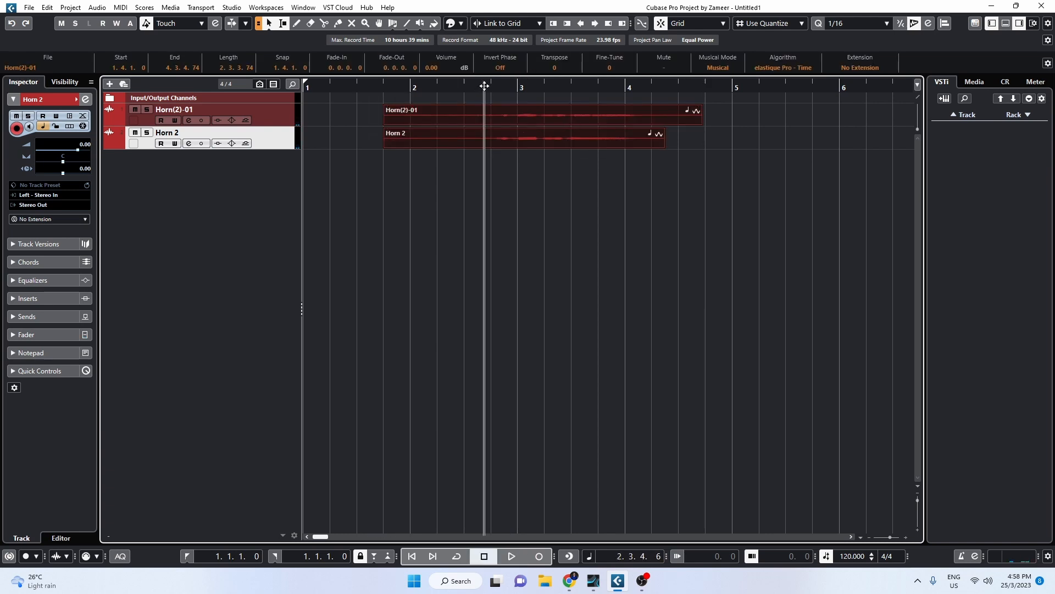
key(e)
key(space)
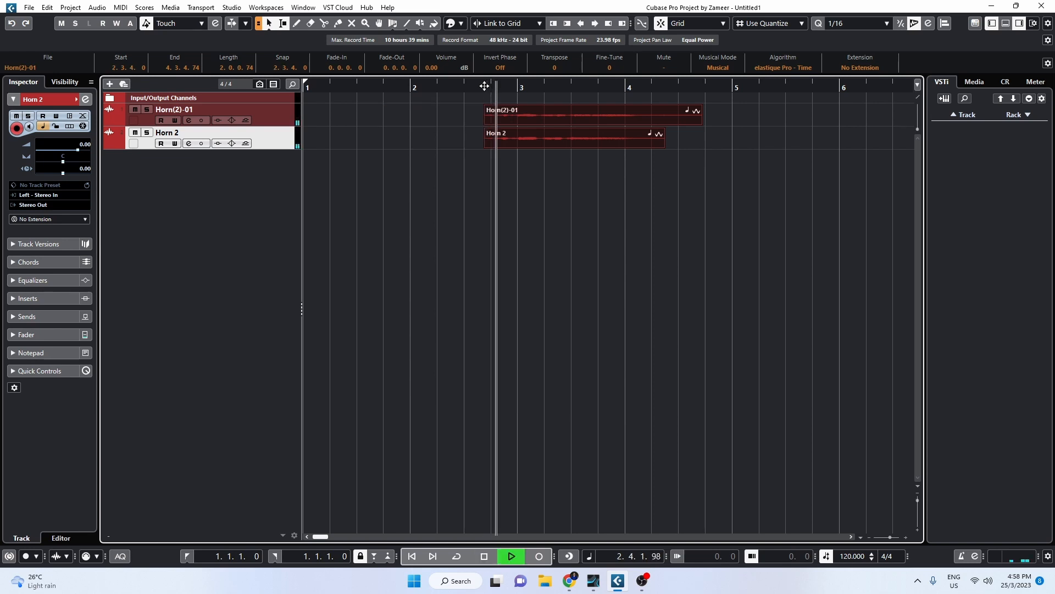
key(space)
scroll(478, 133, up, 3)
click(493, 159)
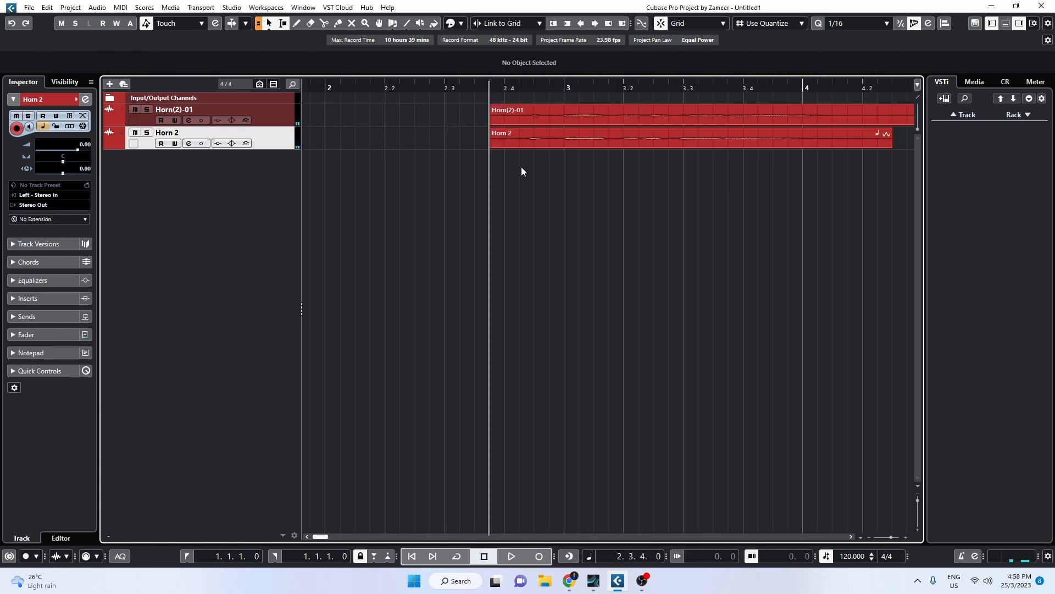
scroll(349, 181, down, 5)
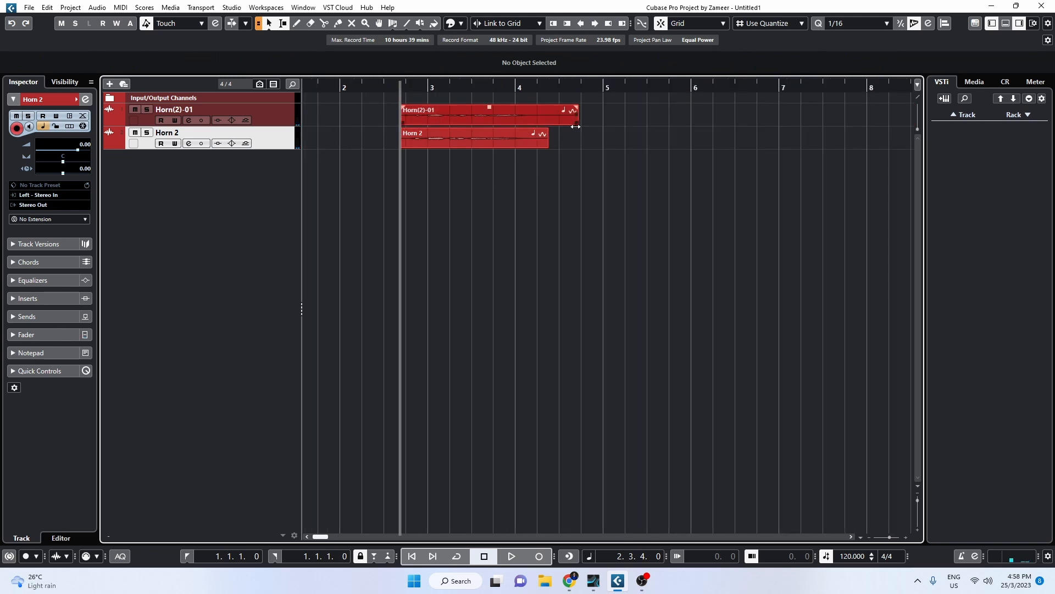
In the Audio Alignment Panel, add Horn(2)-01 as reference and bounce it.
click(944, 24)
drag(700, 136, 680, 208)
click(511, 133)
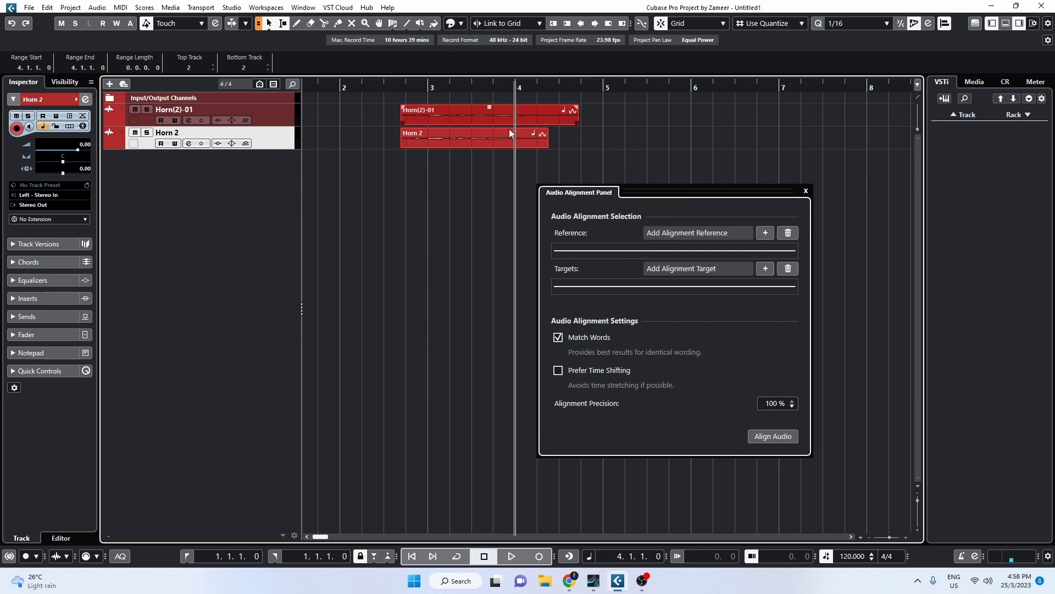
click(496, 125)
click(765, 233)
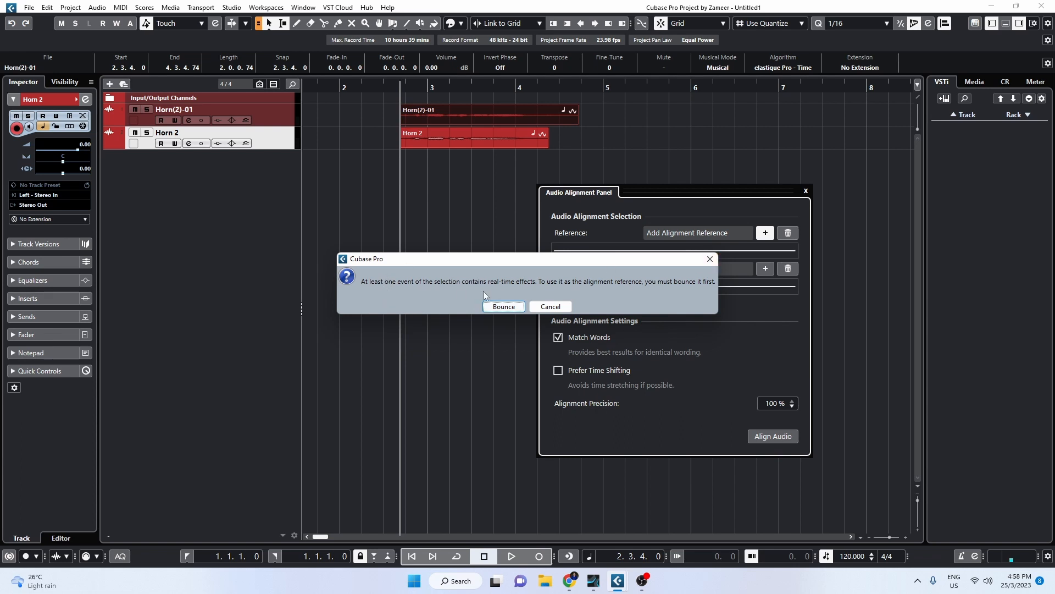
click(504, 306)
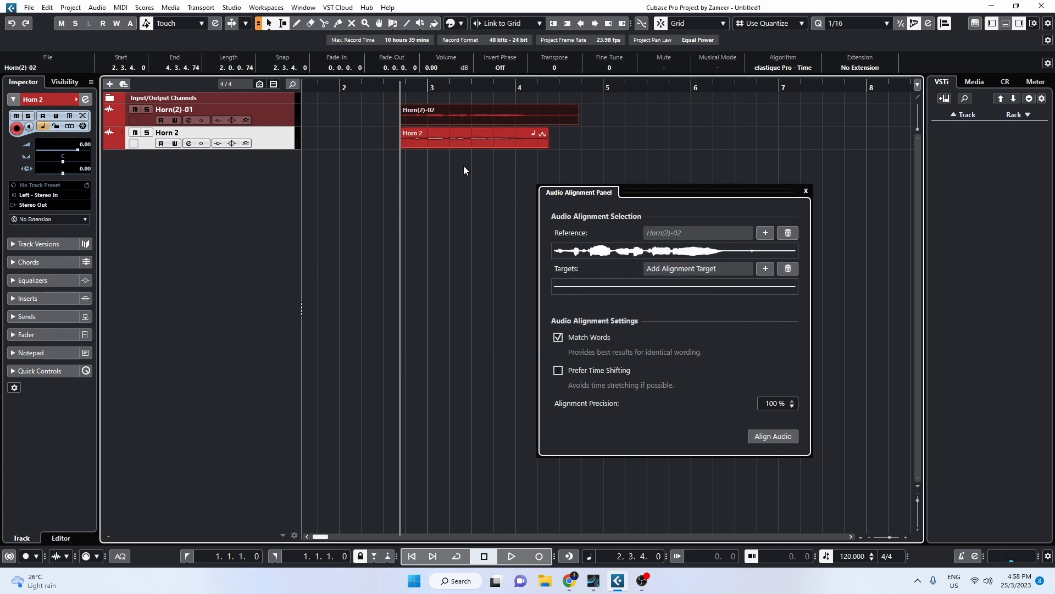
Add Horn 2 as target, bounce it, and align it to the Horn(2)-02 reference.
click(448, 144)
click(765, 268)
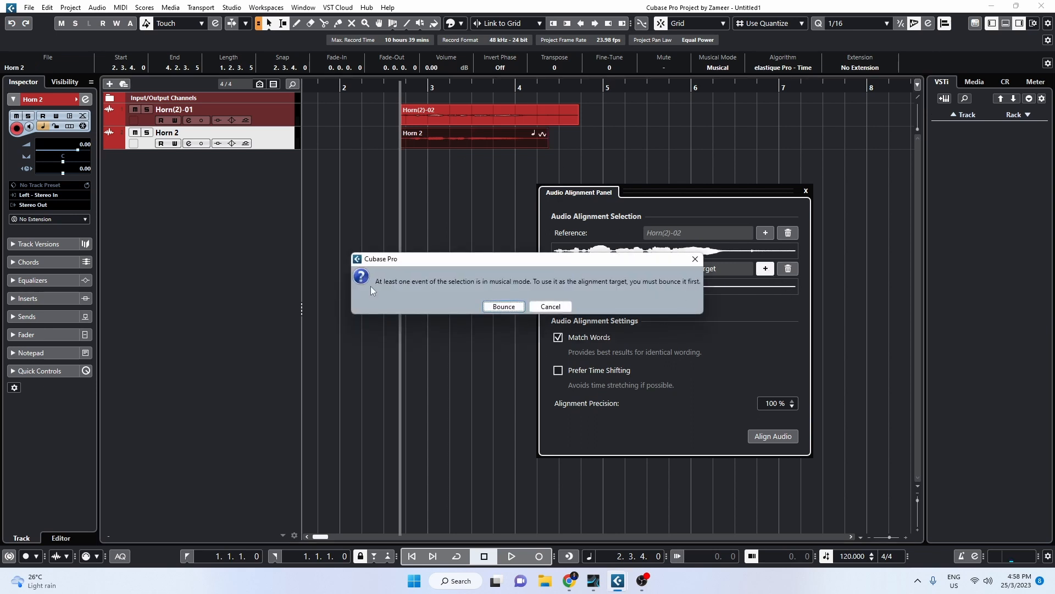
click(503, 306)
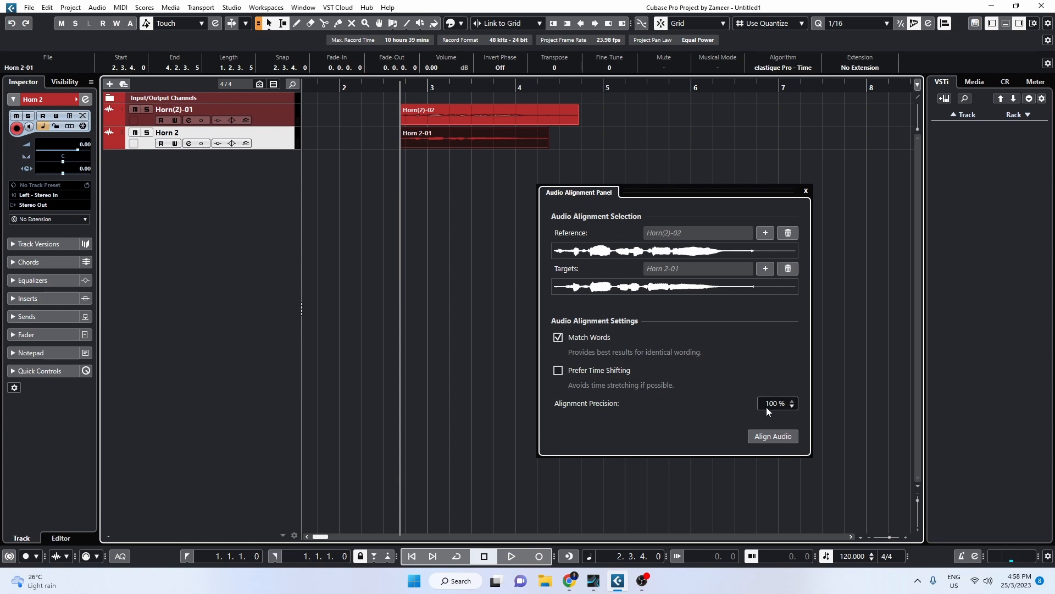
click(768, 437)
click(805, 191)
click(504, 188)
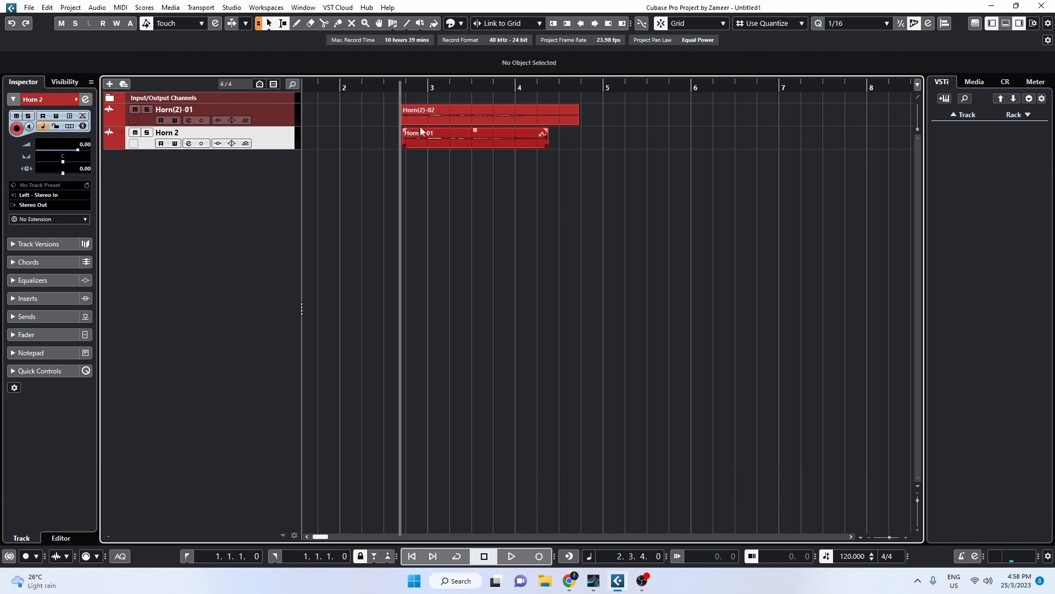
Trim Horn(2)-02 and Horn 2-01 to end at 4.2.3.0 and start at 2.4.1.0.
click(442, 122)
ctrl+scroll(523, 165, up, 2)
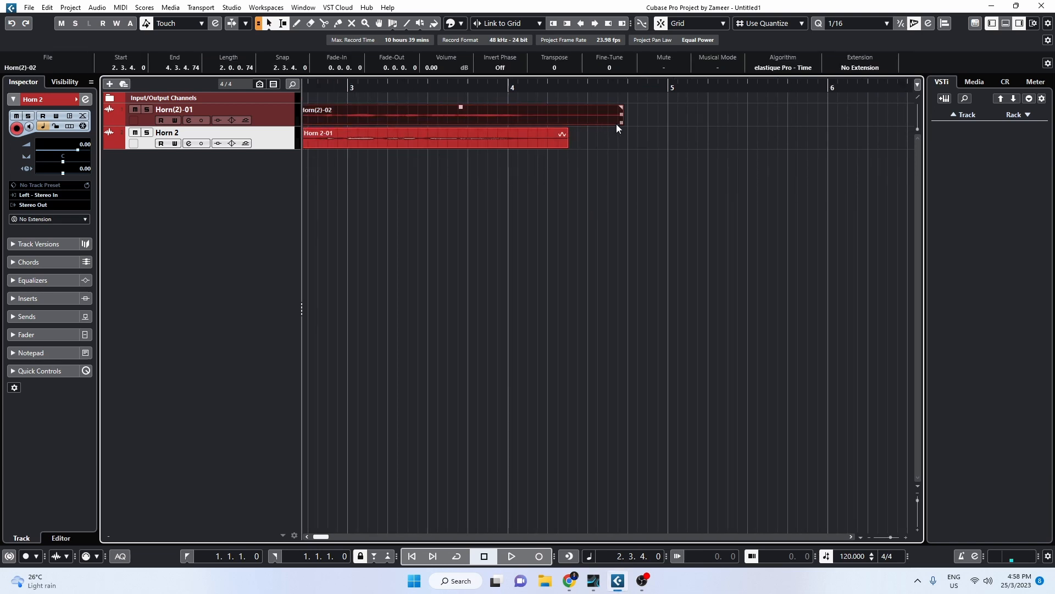
ctrl+scroll(616, 123, down, 2)
drag(617, 126, 593, 125)
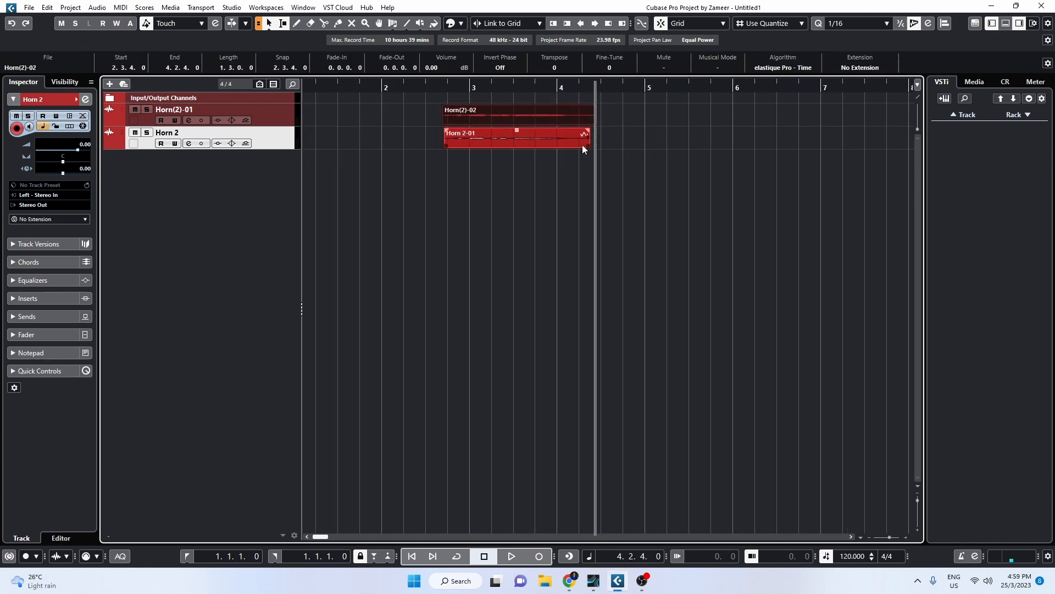
click(586, 144)
drag(595, 125, 587, 145)
click(445, 124)
click(450, 145)
drag(445, 124, 449, 147)
click(641, 106)
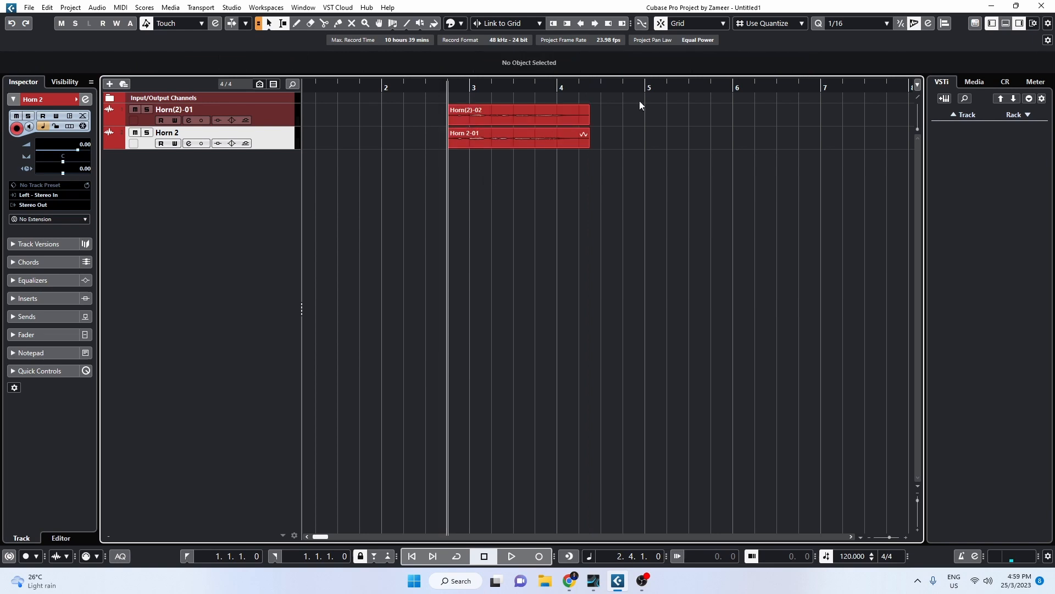
Render Horn(2)-02 and Horn 2-01 in place with Replace, creating Horn(2)-03 and Horn 2-02.
click(535, 123)
right_click(536, 126)
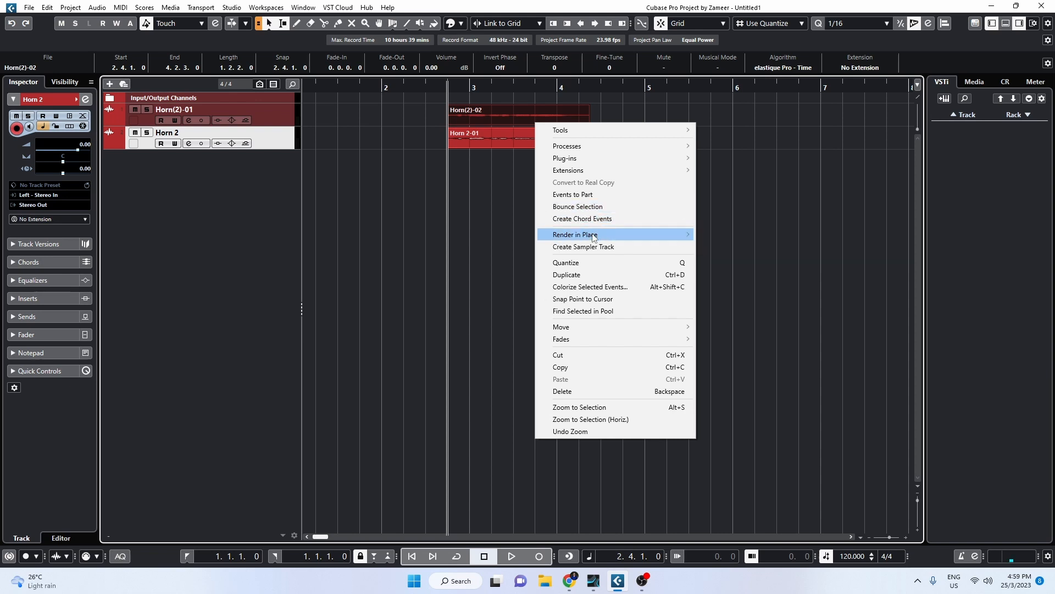
click(736, 234)
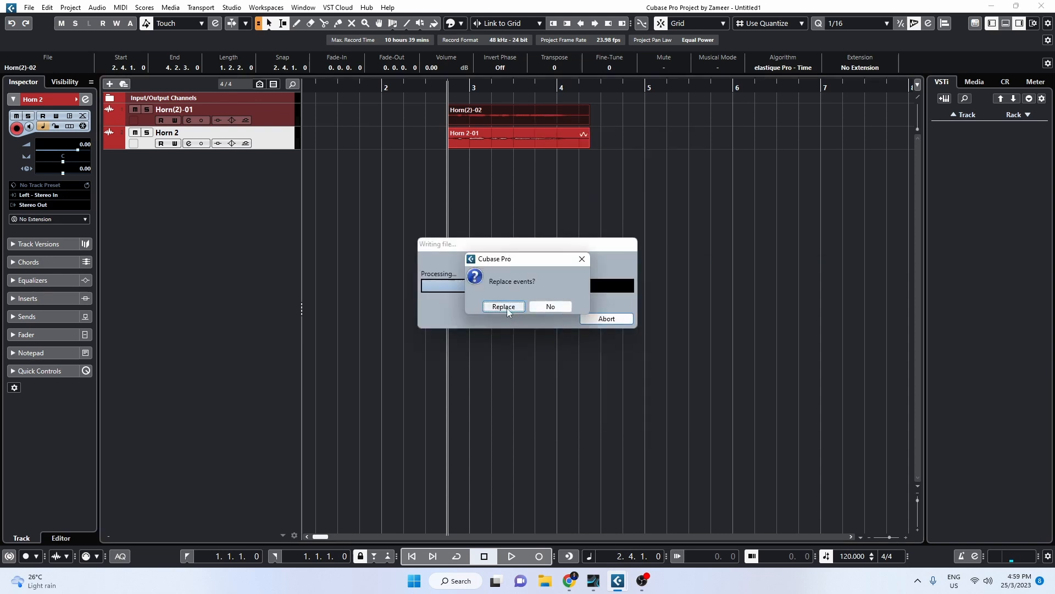
click(505, 307)
click(542, 140)
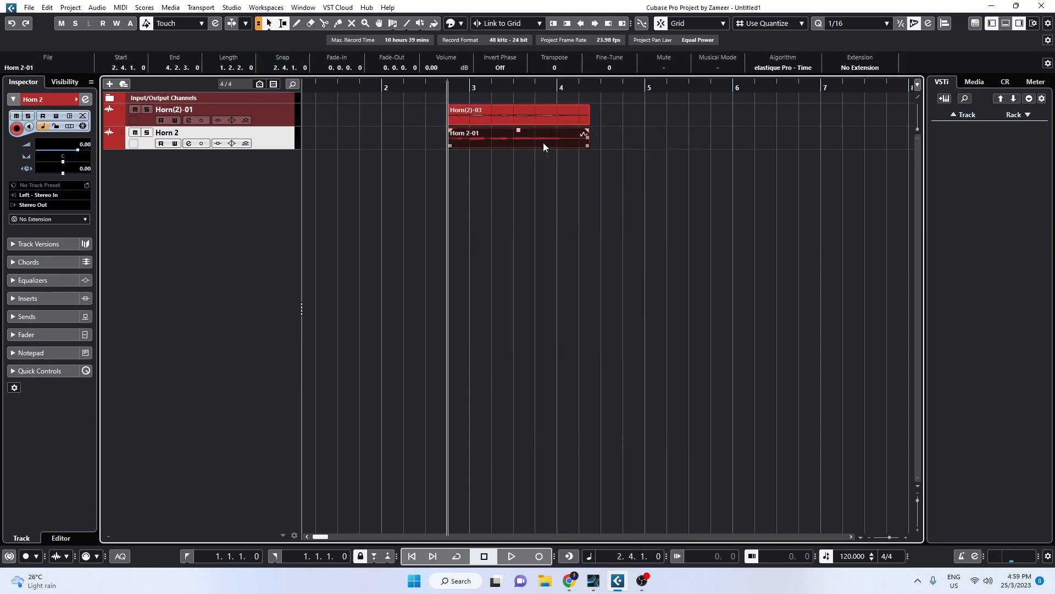
right_click(544, 146)
click(622, 226)
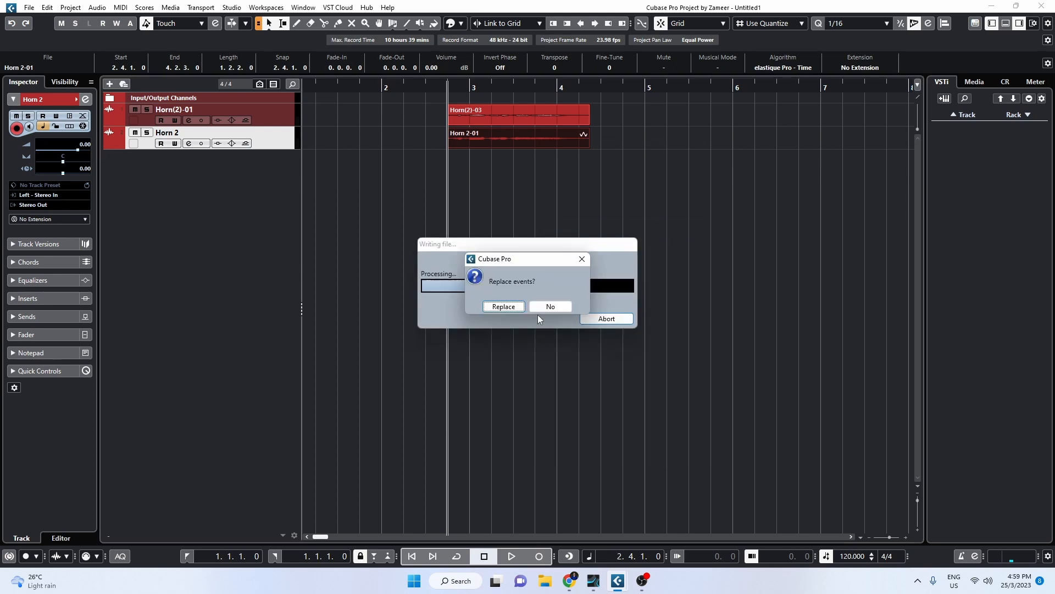
click(504, 307)
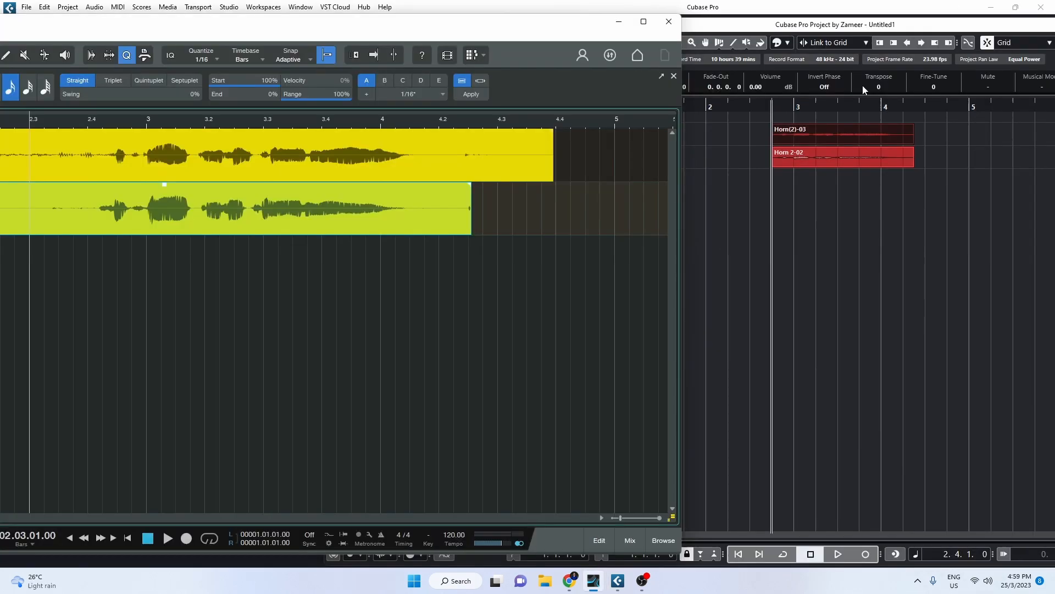
Drag the rendered Horn(2)-03 and Horn 2-02 events from Cubase into the Studio One song.
click(1015, 6)
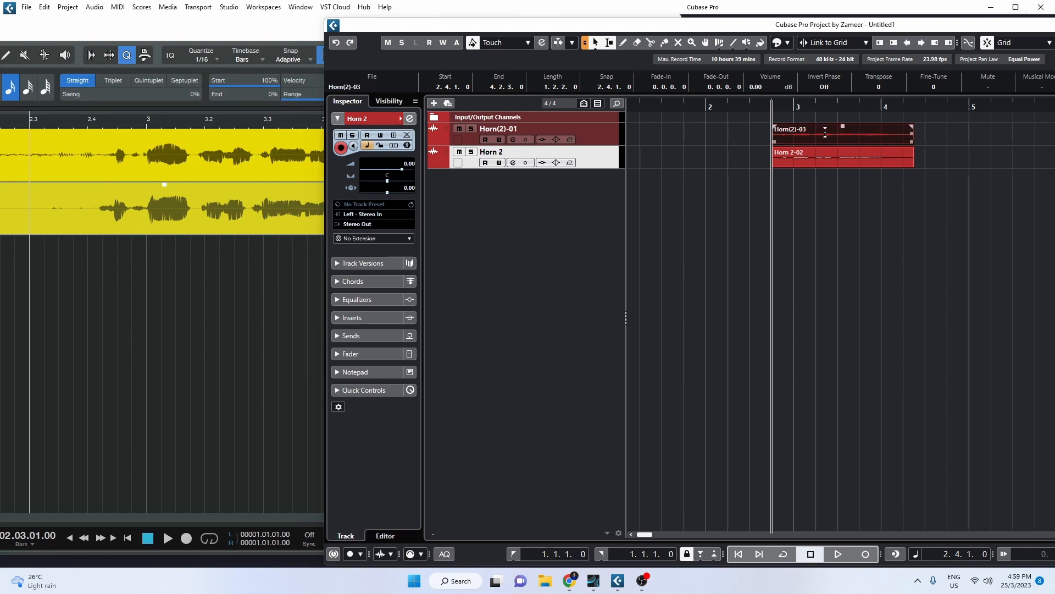
drag(816, 138, 55, 308)
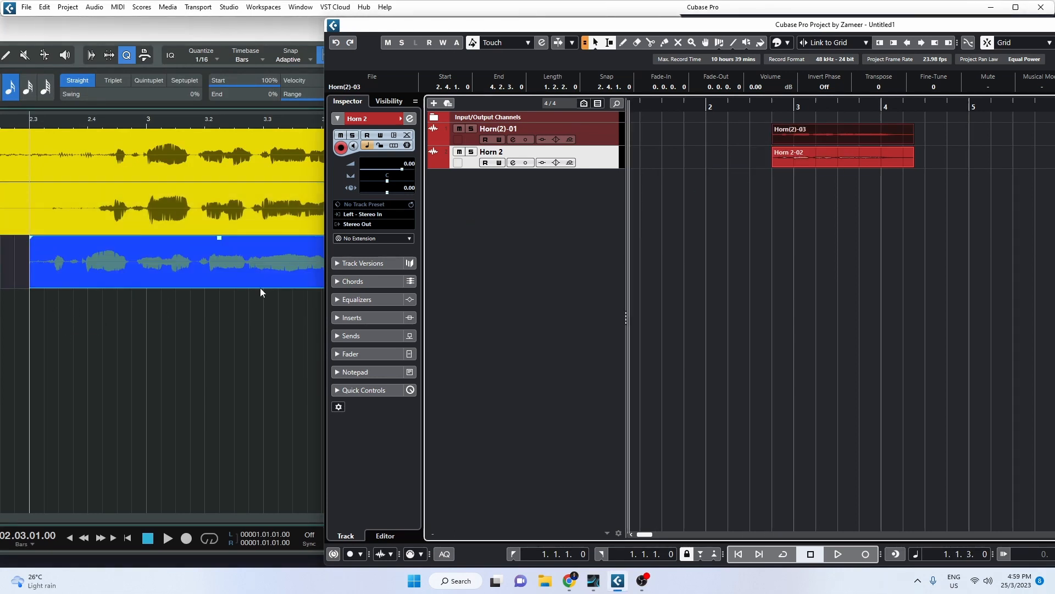
click(829, 163)
mouse_move(836, 156)
mouse_down()
mouse_move(138, 330)
mouse_move(155, 343)
mouse_up()
click(862, 275)
drag(862, 160, 49, 350)
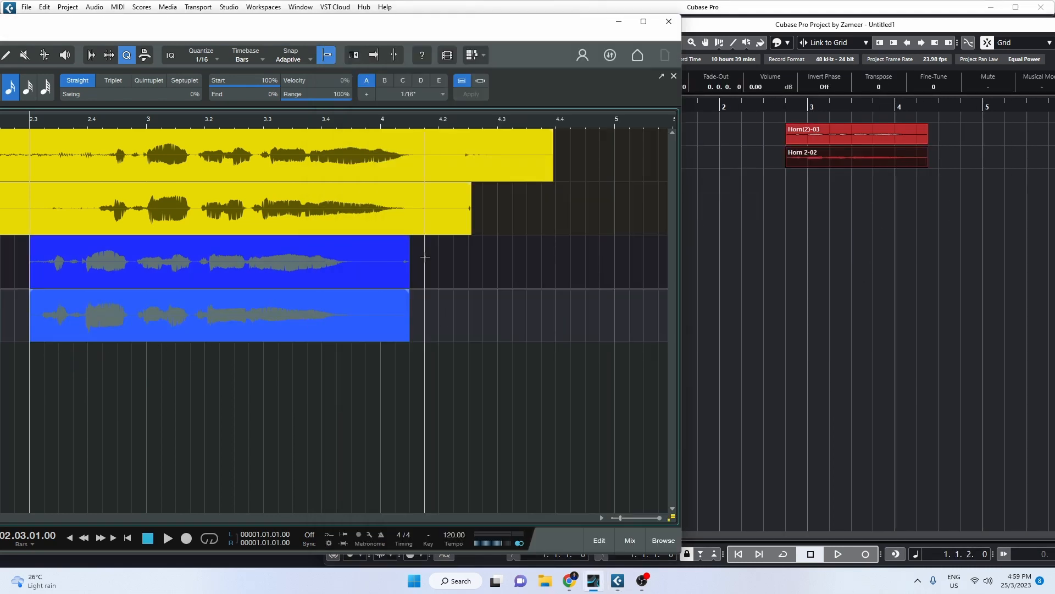
scroll(11, 302, down, 3)
scroll(105, 303, up, 3)
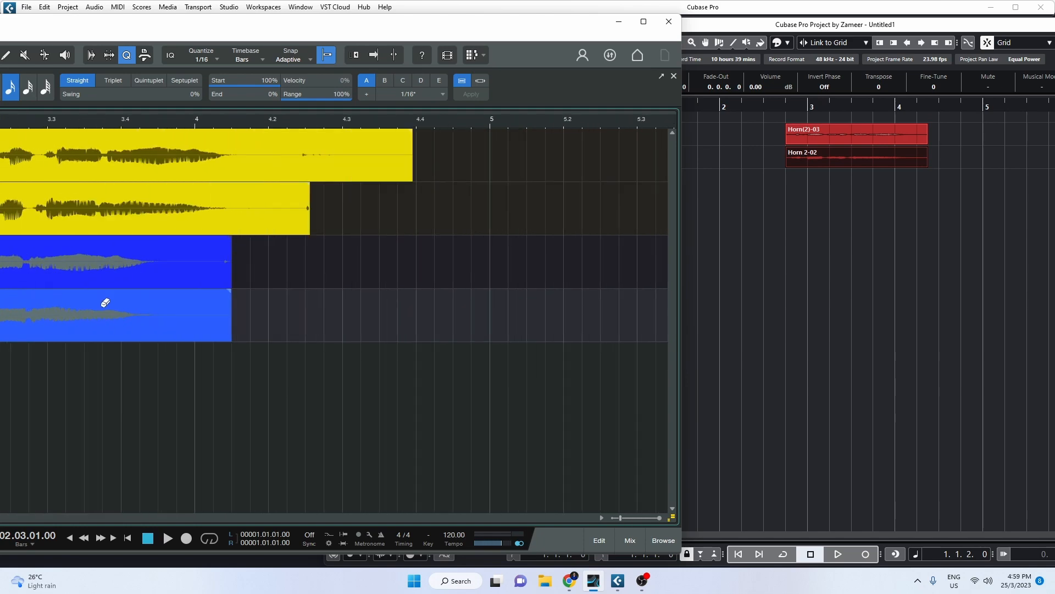
Maximize Studio One and move both imported events right to line up with the horns.
click(1015, 7)
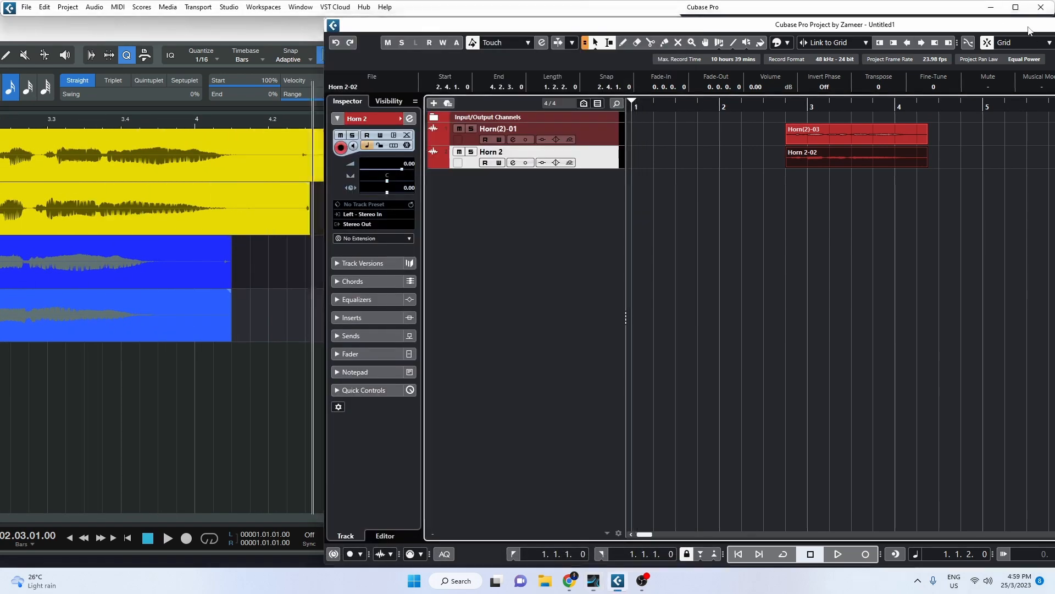
click(991, 6)
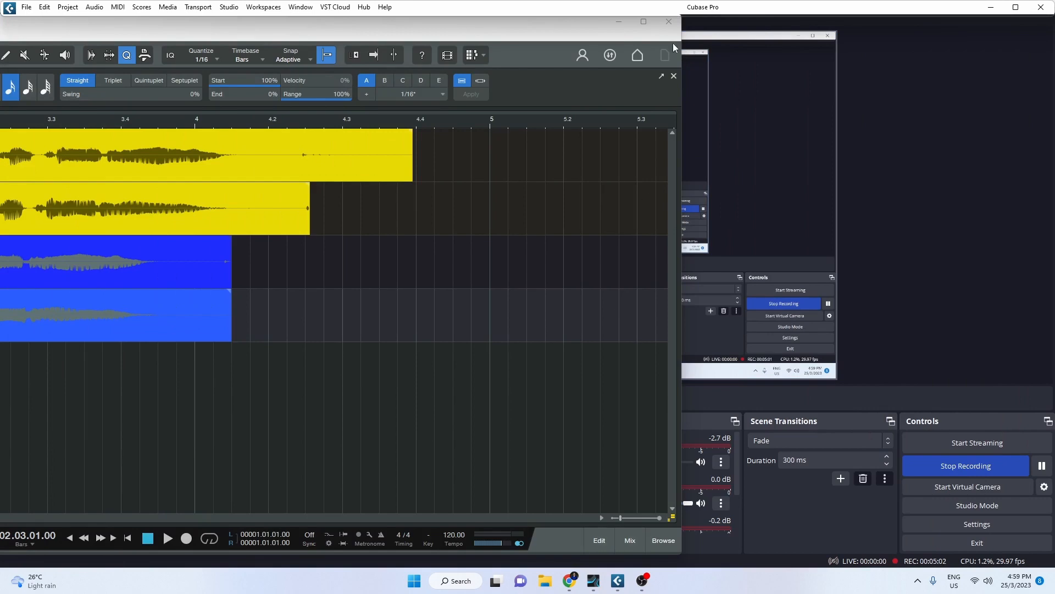
click(642, 22)
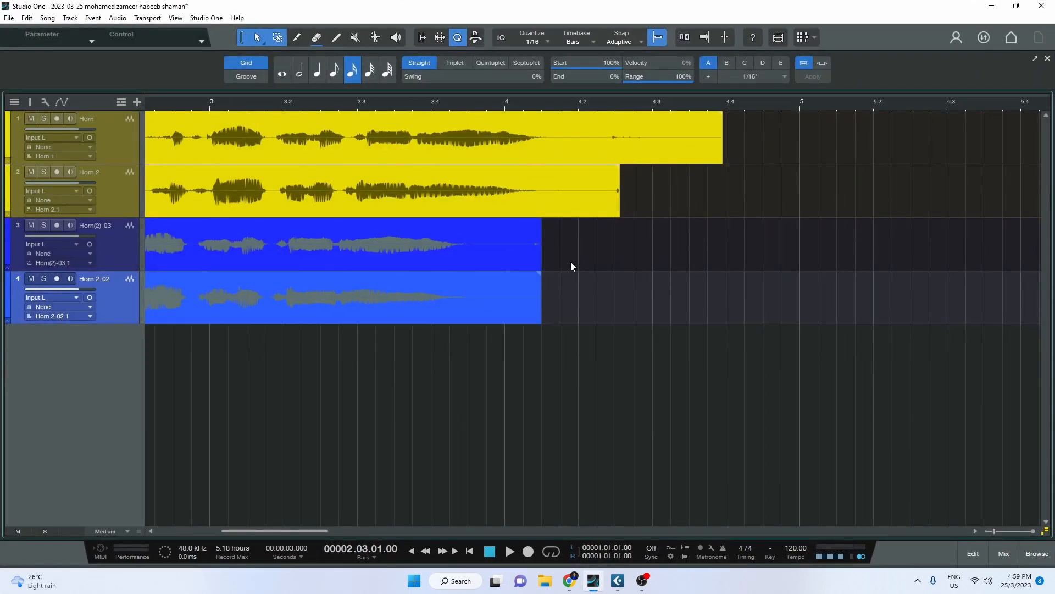
drag(571, 266, 154, 340)
drag(211, 311, 293, 304)
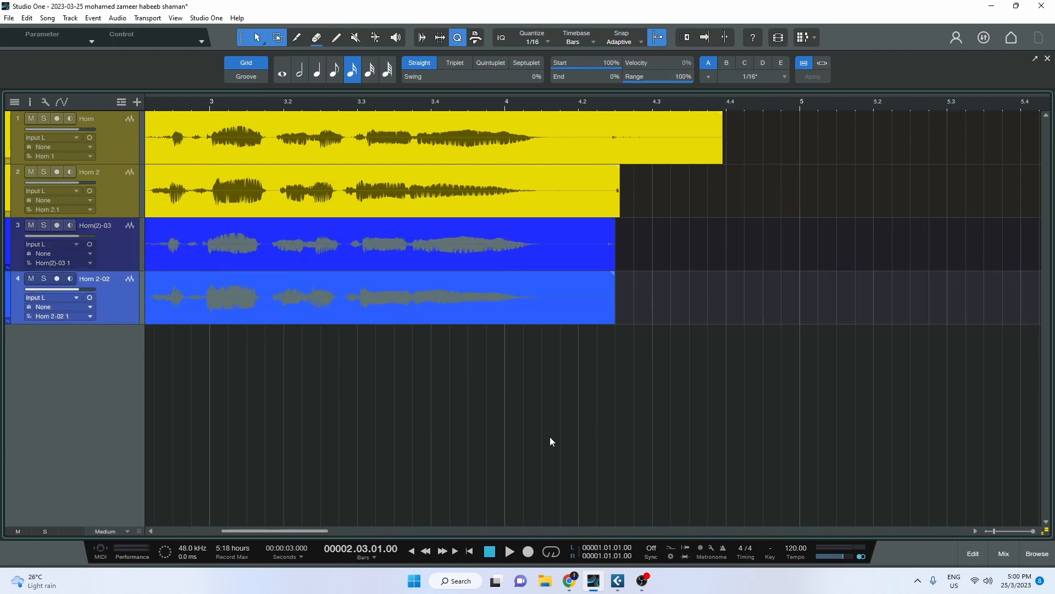
scroll(421, 406, down, 3)
Colour track 4, Horn 2-02, and its event light green.
scroll(226, 337, up, 5)
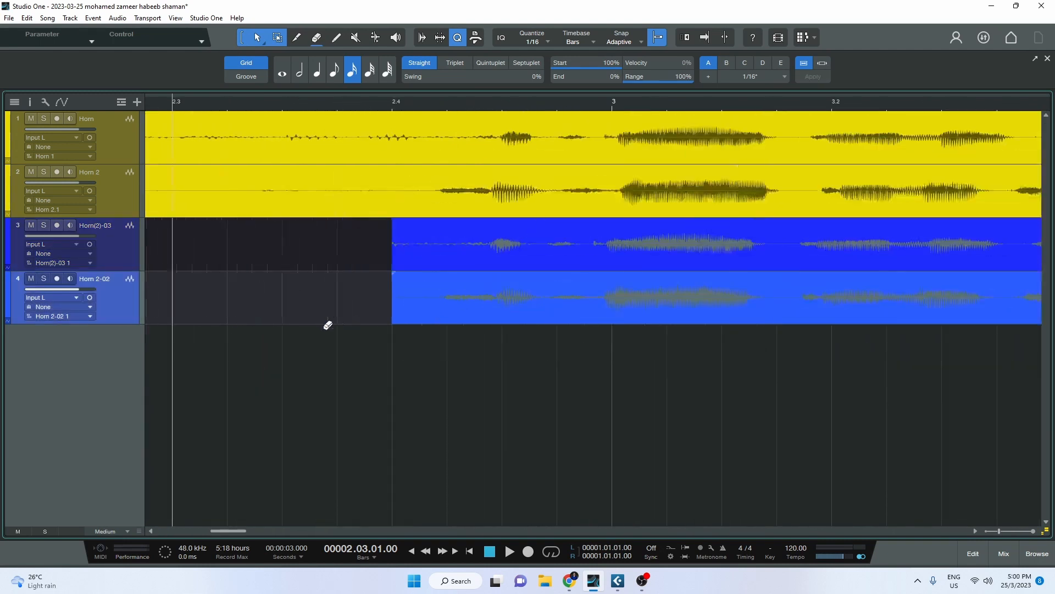
click(550, 265)
scroll(517, 354, down, 3)
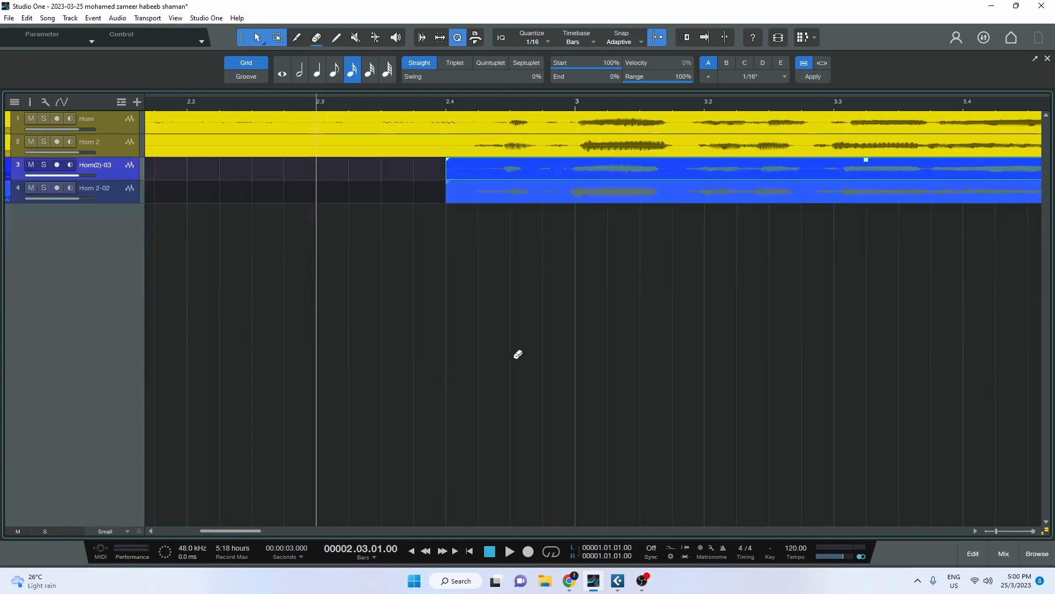
scroll(528, 352, up, 4)
scroll(475, 329, down, 4)
click(499, 167)
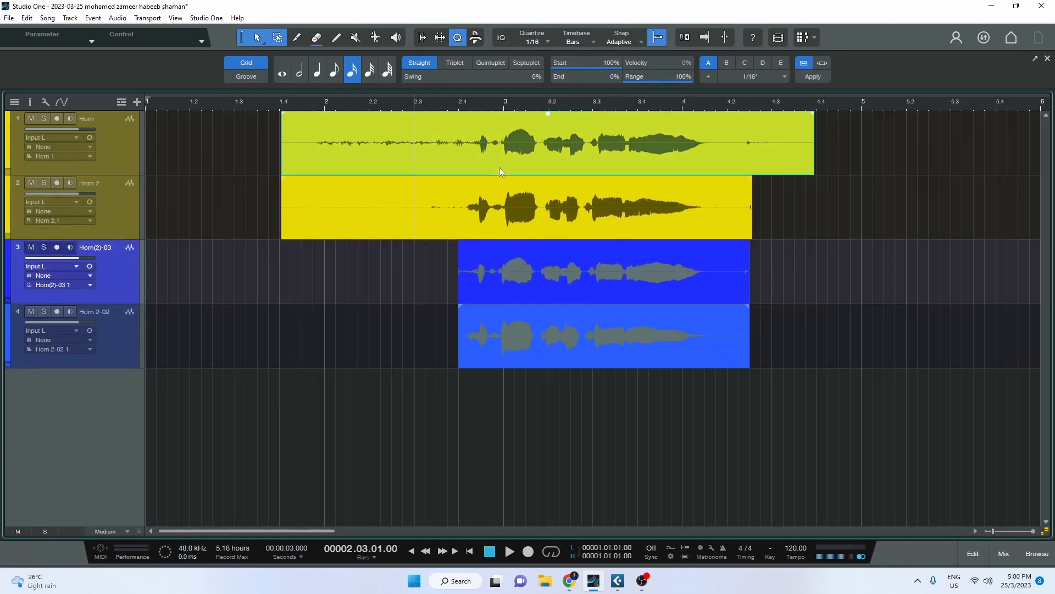
click(523, 288)
click(571, 356)
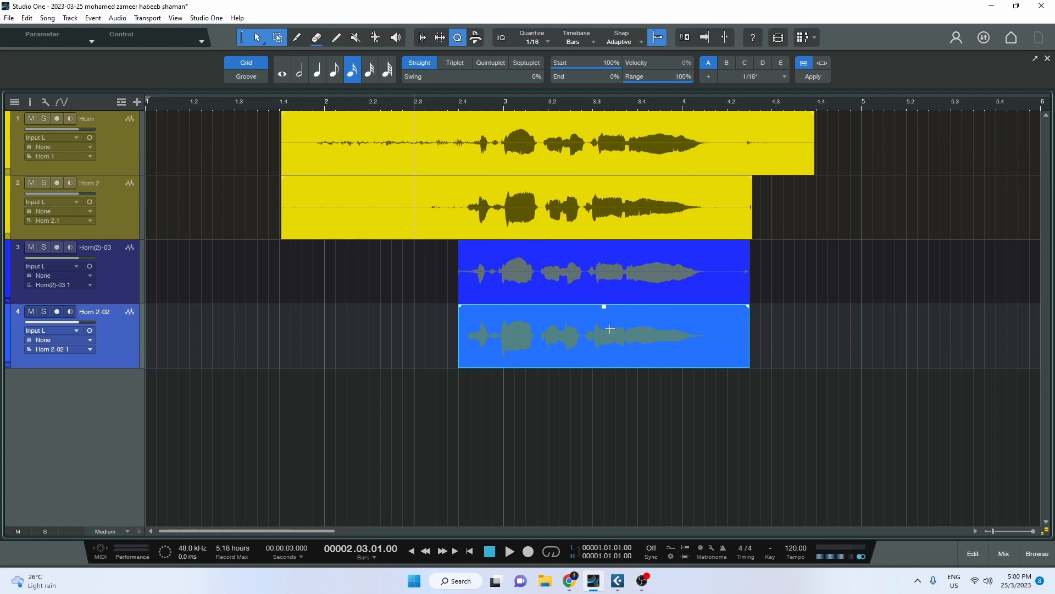
click(130, 286)
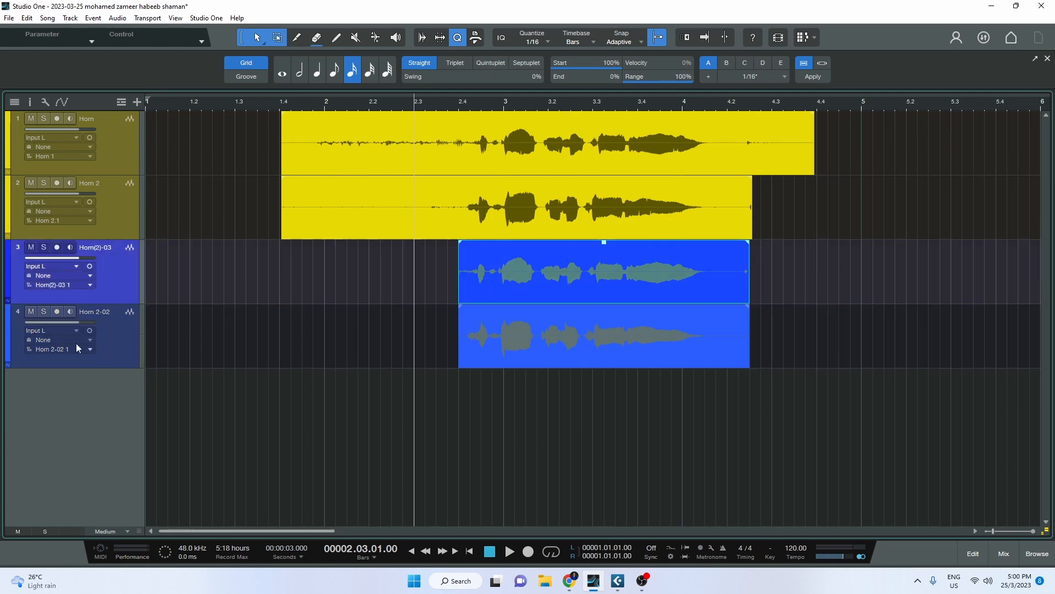
click(8, 325)
click(7, 325)
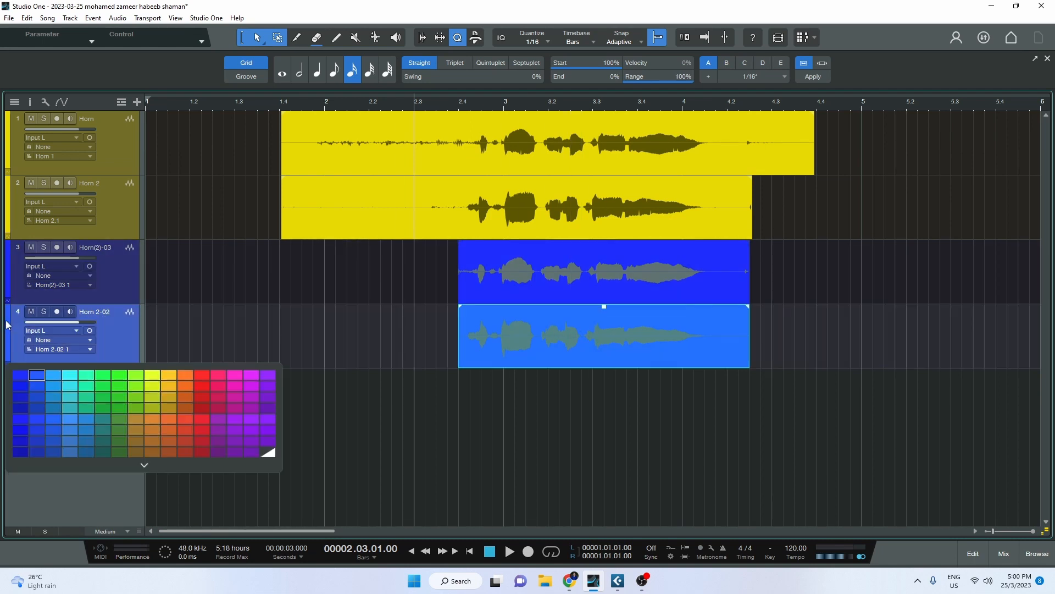
click(107, 390)
Colour track 3, Horn(2)-03, light green as well.
click(9, 269)
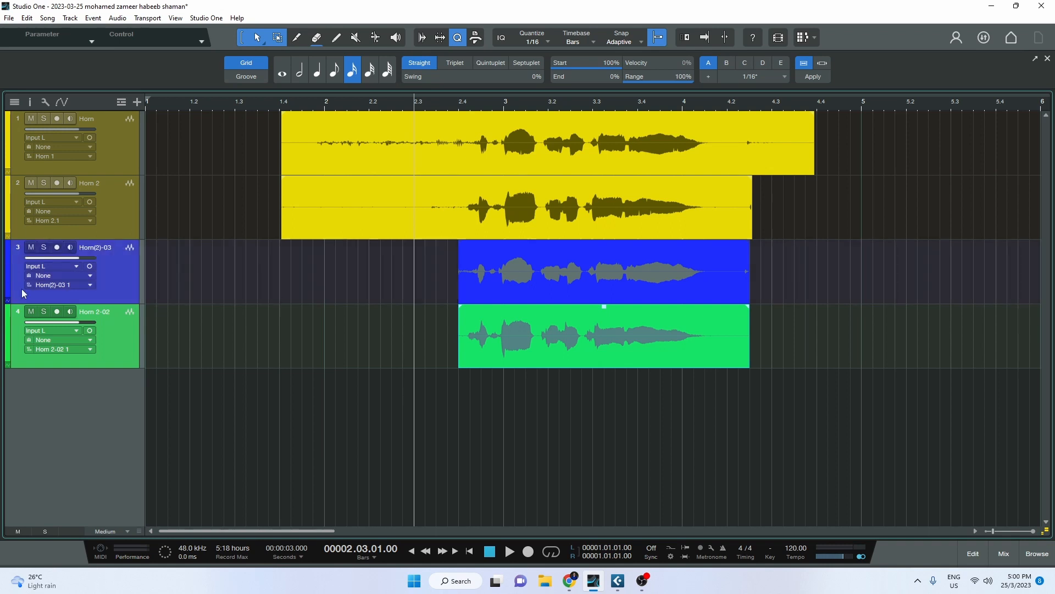
click(9, 270)
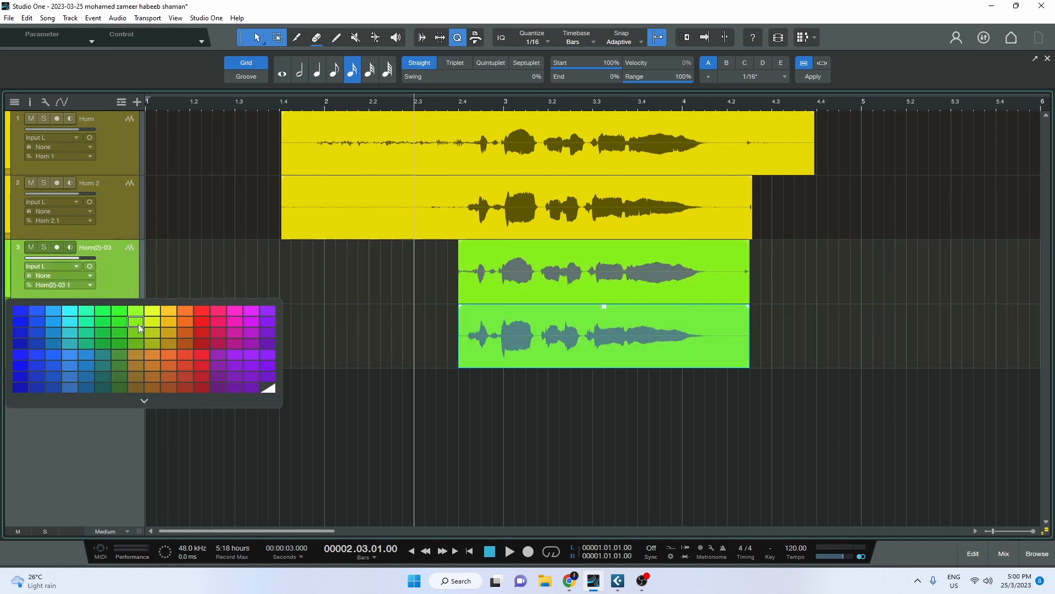
click(139, 323)
click(614, 403)
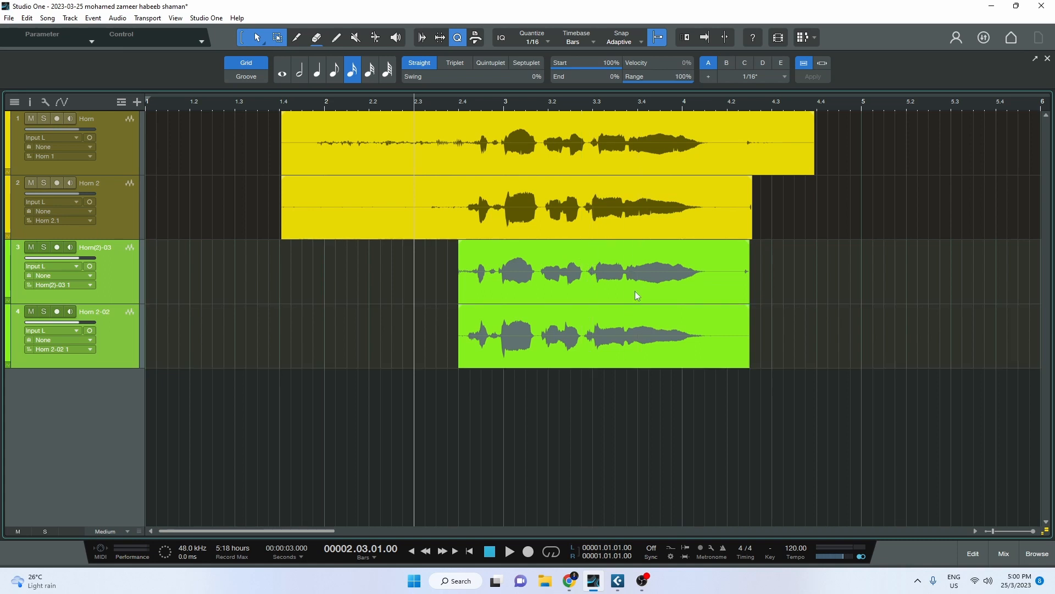
Check the yellow Horn and Horn 2 events with the playhead at bar 3.4, then deselect them.
click(618, 213)
click(584, 150)
click(636, 192)
click(616, 159)
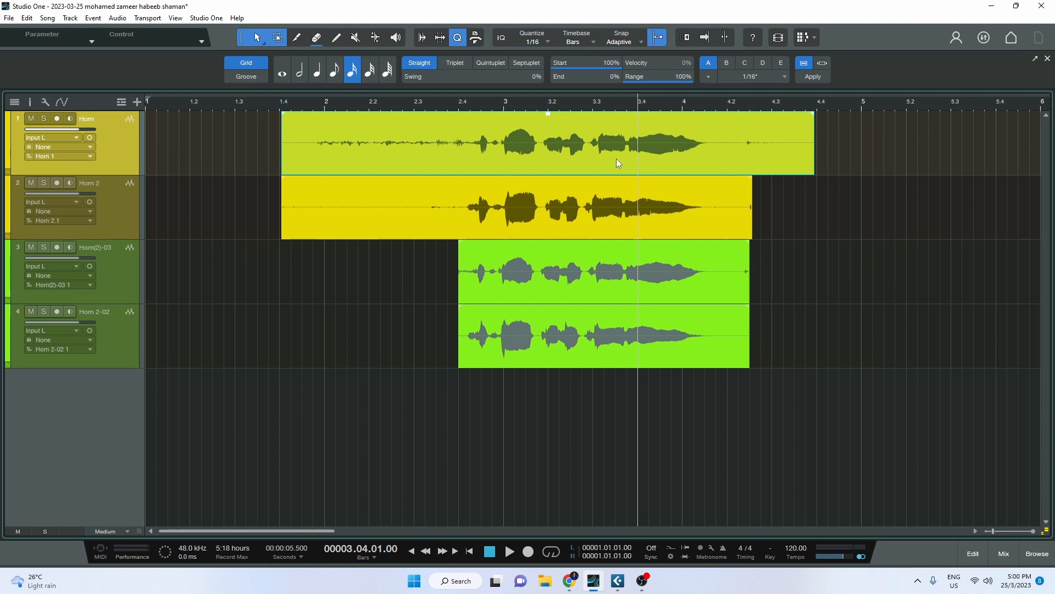
drag(259, 205, 281, 214)
shift+click(300, 221)
click(914, 288)
Apply Bounce Selection to Horn(2)-03 and Horn 2-02 so each spans bars 2 to 5.
click(559, 288)
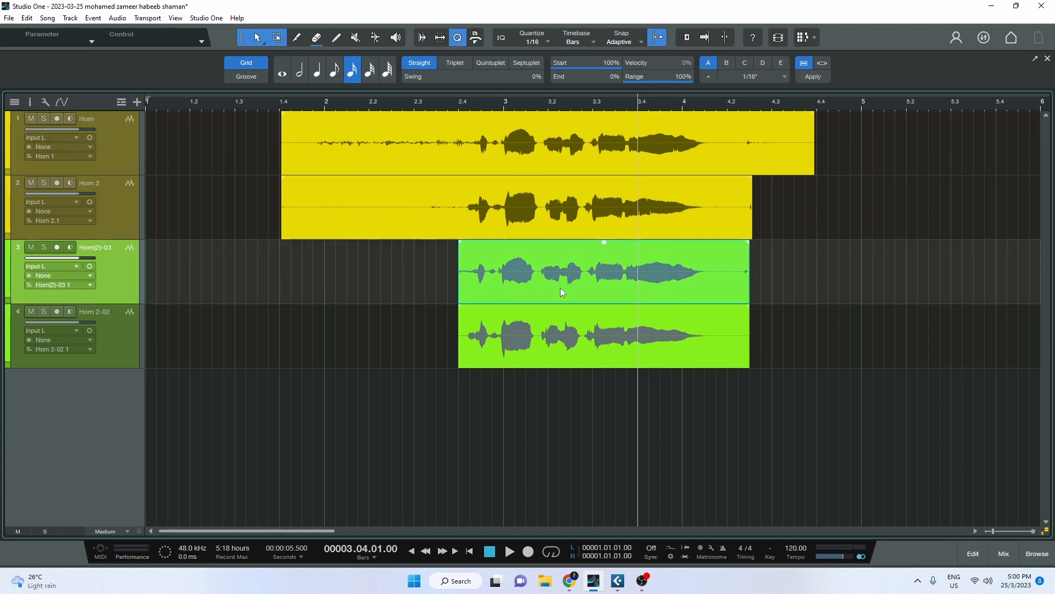
right_click(560, 288)
click(605, 430)
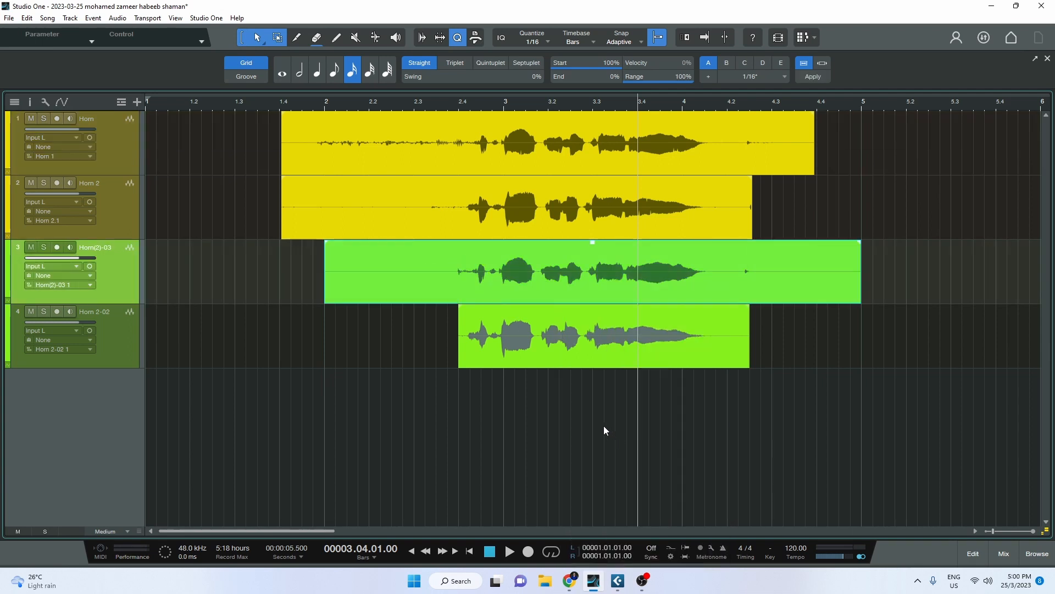
click(623, 358)
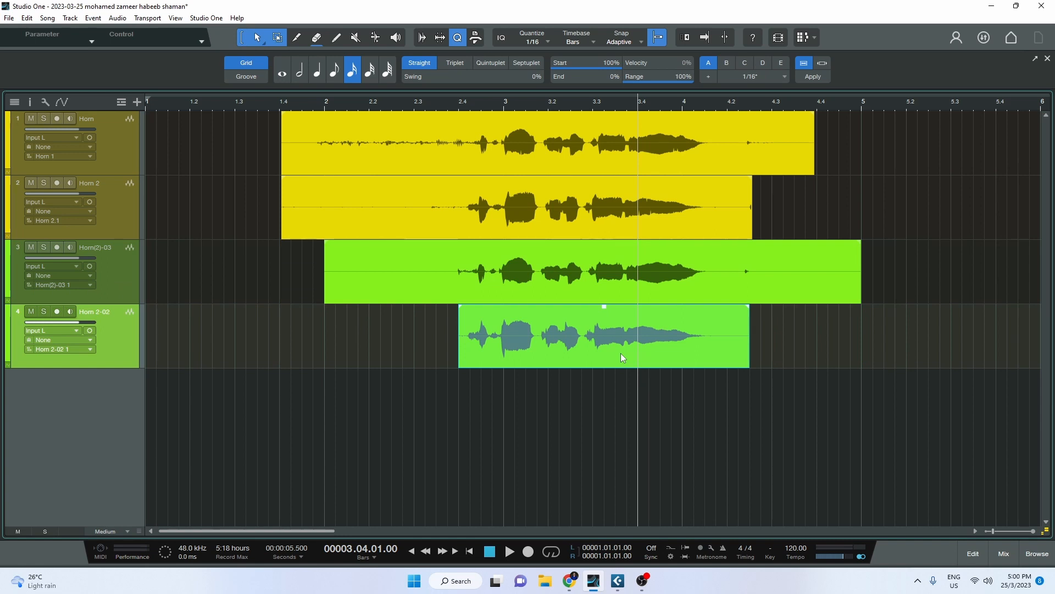
right_click(621, 353)
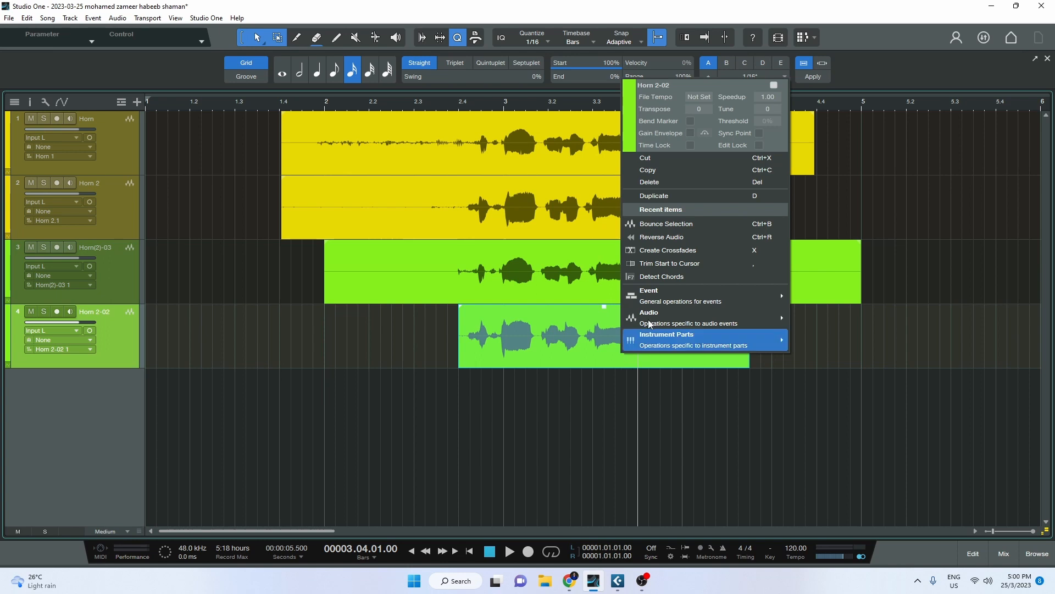
click(668, 226)
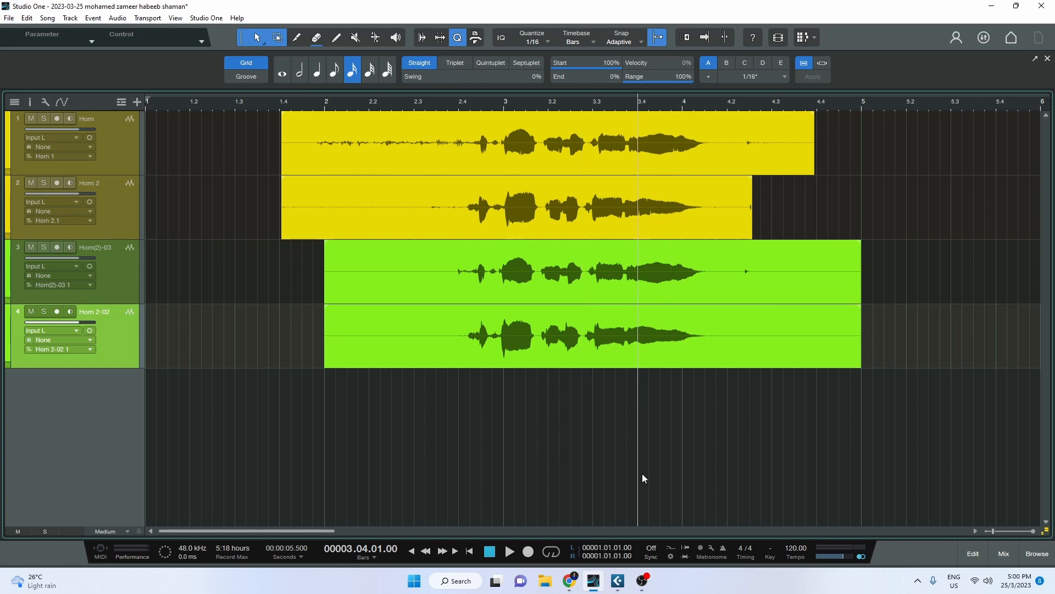
click(618, 581)
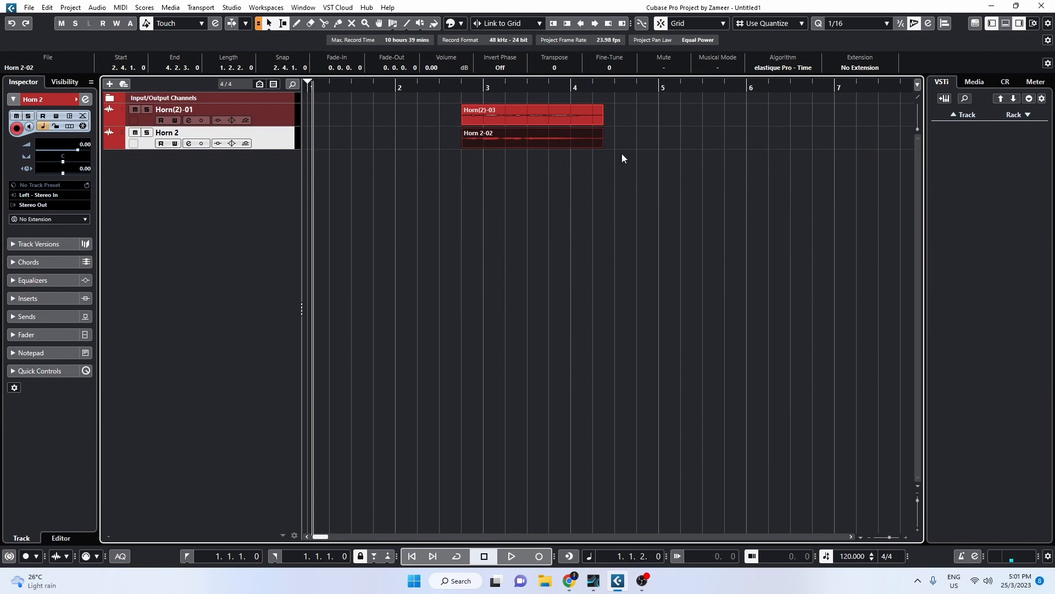
click(991, 6)
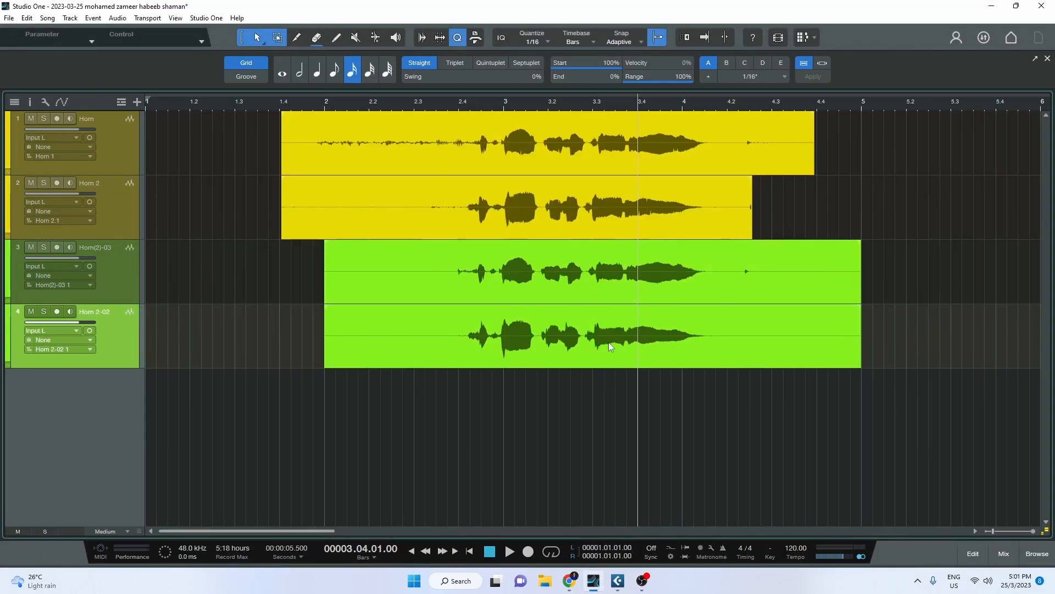
Solo Horn(2)-03 and Horn 2-02 and play the green aligned horns from about bar 2.4.
click(550, 353)
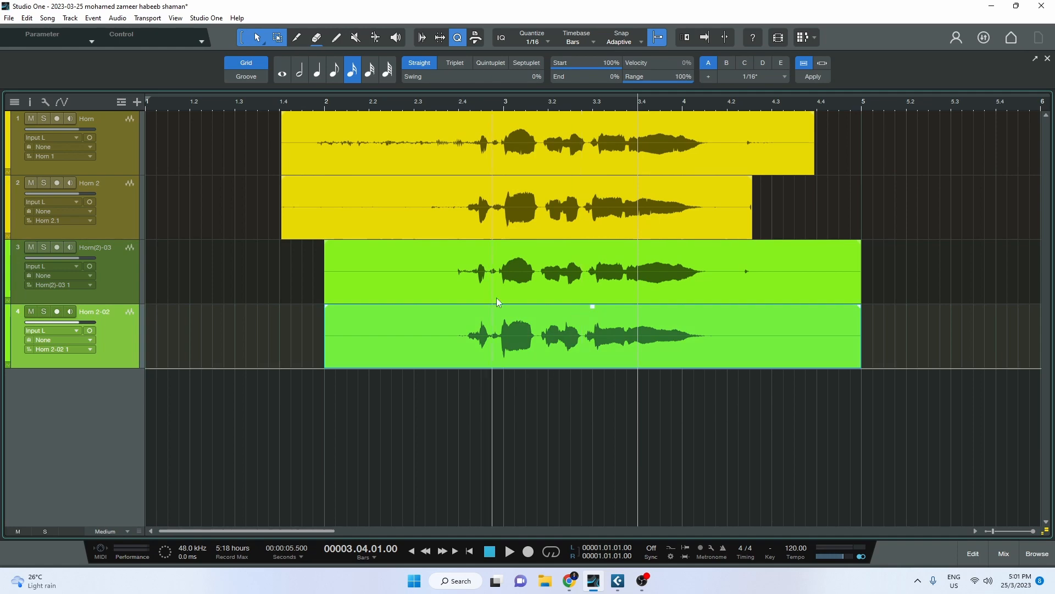
scroll(432, 371, down, 1)
scroll(481, 369, up, 1)
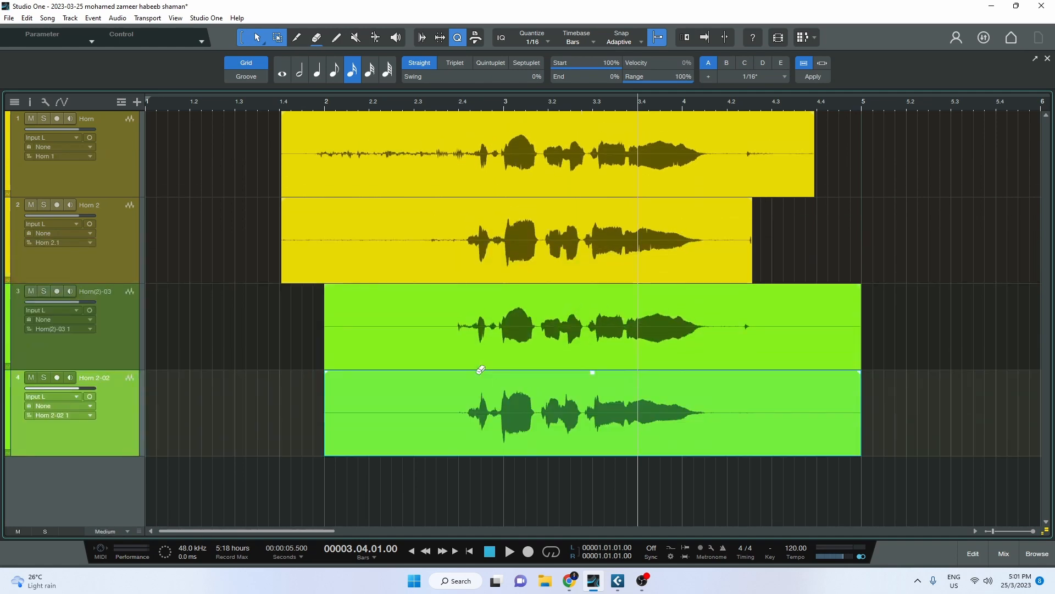
scroll(516, 404, down, 3)
scroll(179, 367, up, 4)
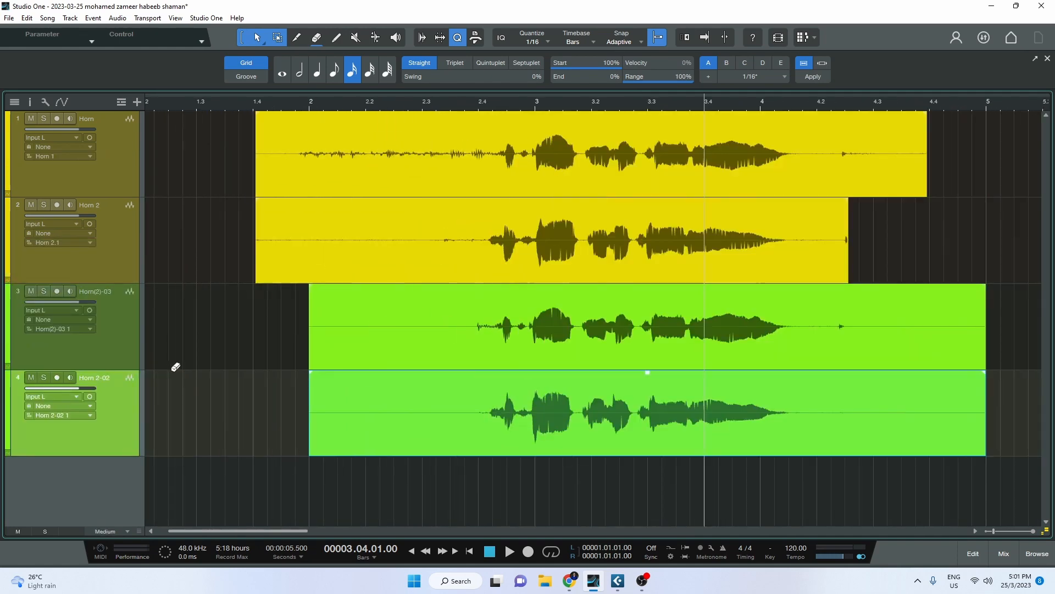
click(45, 295)
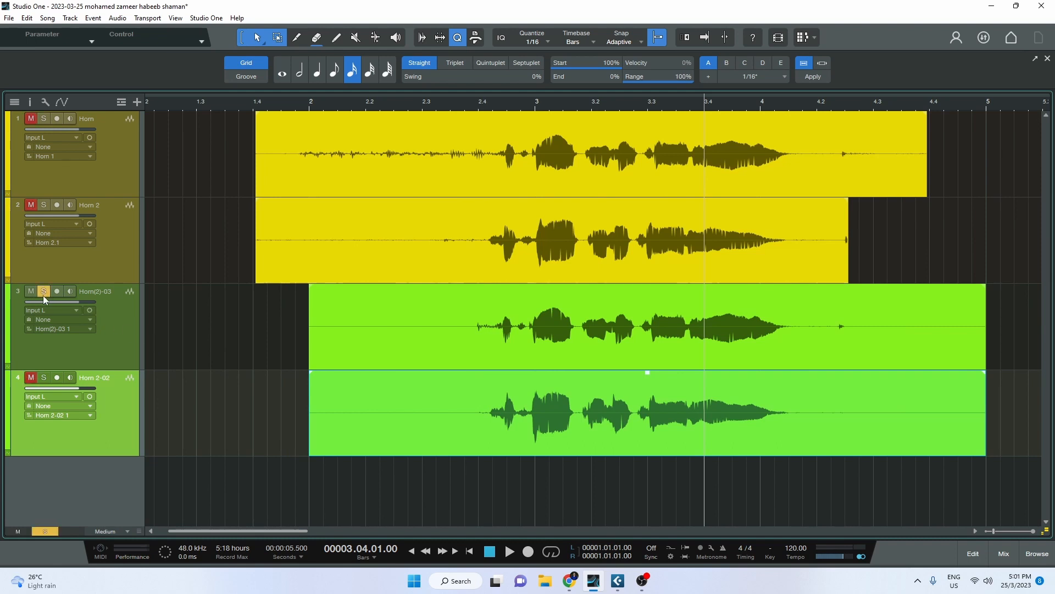
click(43, 377)
click(478, 102)
key(space)
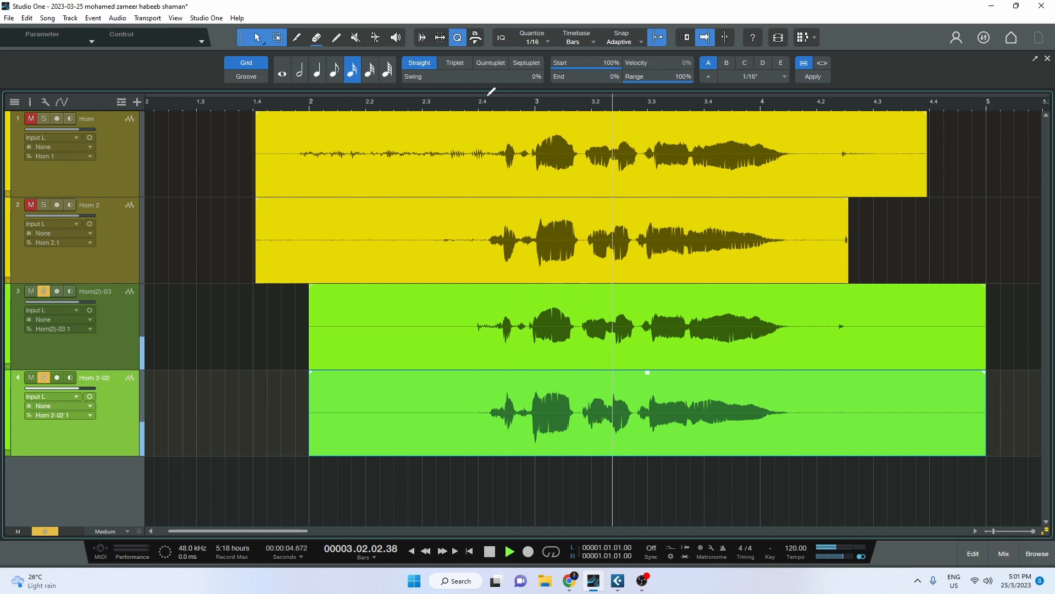
key(space)
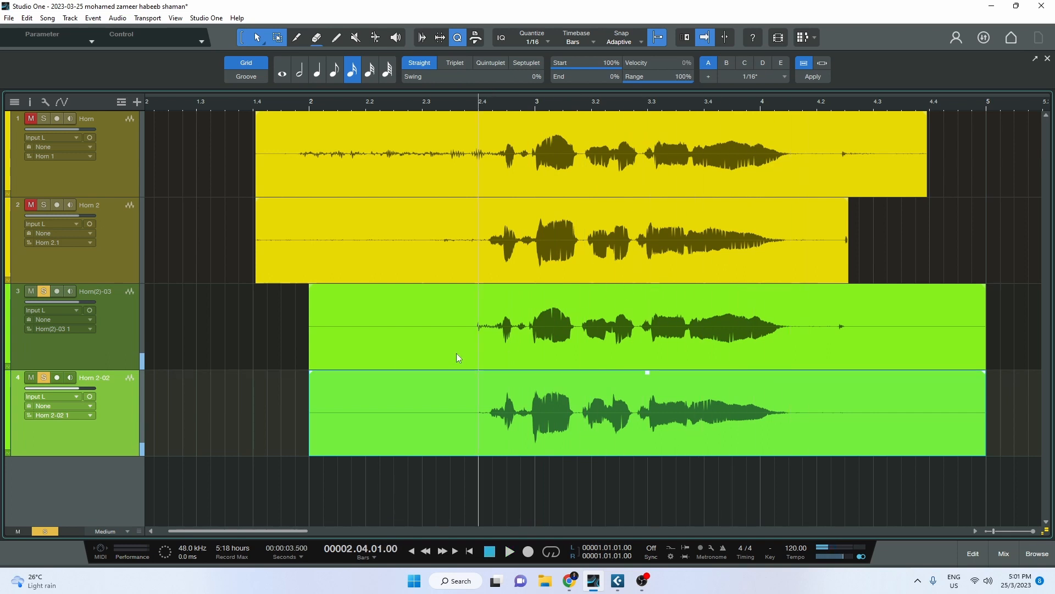
Unsolo the green tracks, solo Horn and Horn 2, and play the original yellow horns.
click(44, 291)
click(44, 377)
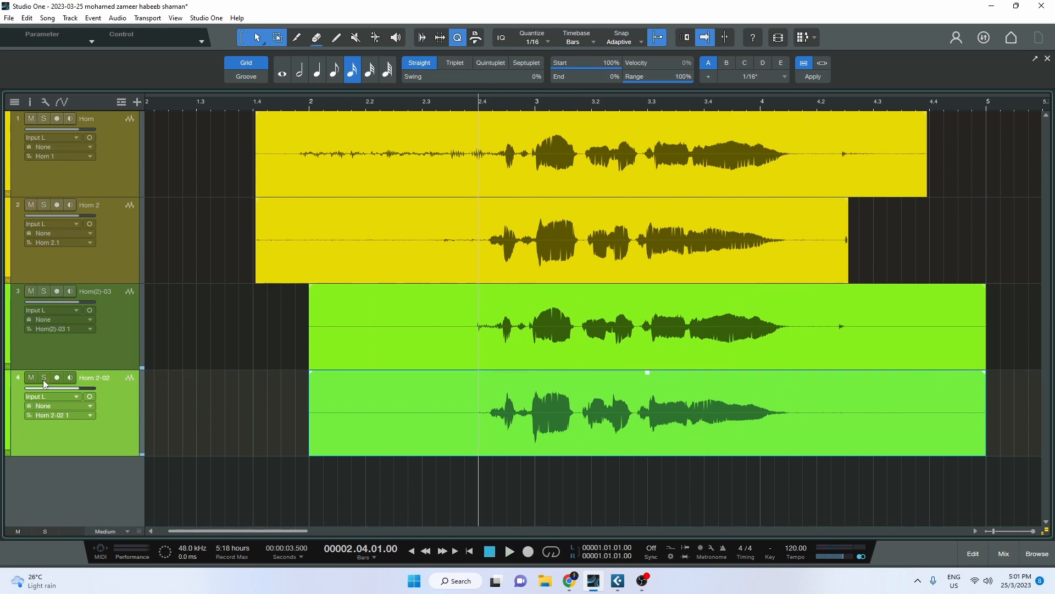
click(43, 118)
click(43, 204)
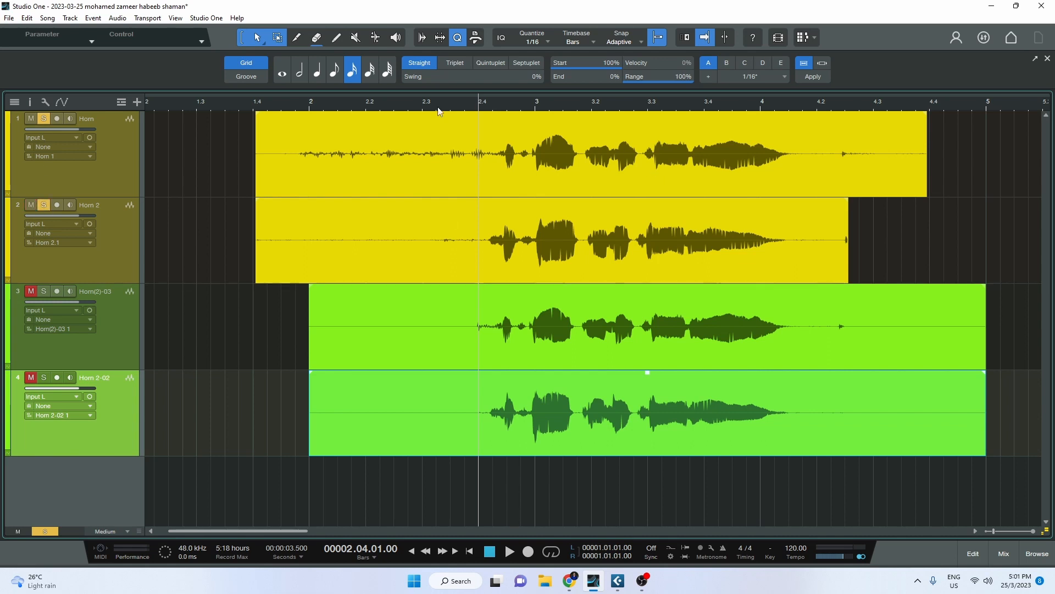
key(space)
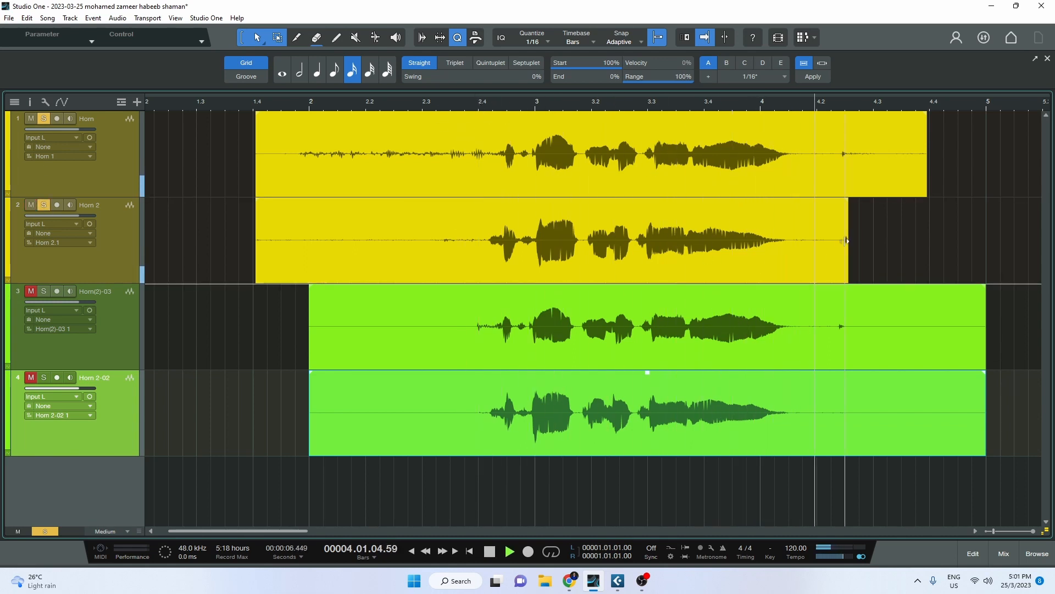
key(space)
Zoom in near bar 4.2 to compare the waveforms closely.
click(879, 233)
click(830, 152)
key(z)
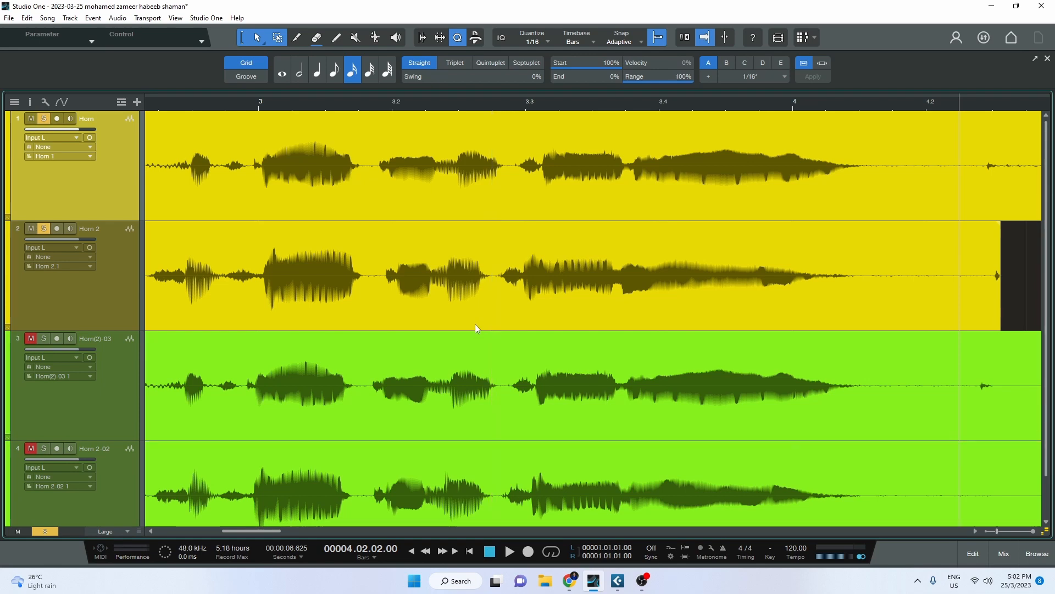
In Cubase, browse the plugin list for Horn 2's first insert slot without adding an effect, then return to Studio One.
click(618, 581)
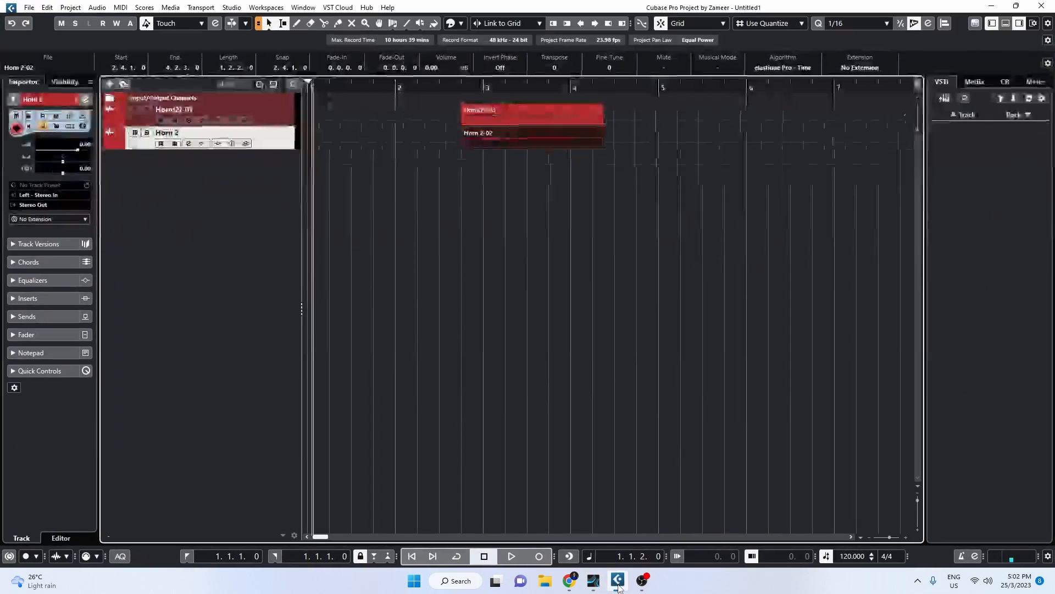
click(27, 298)
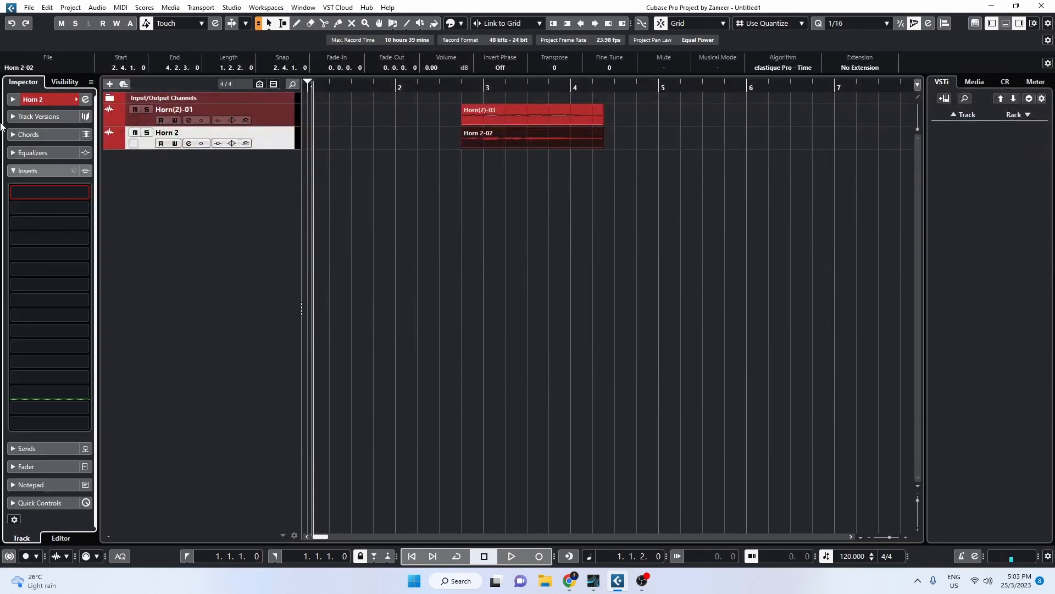
click(33, 191)
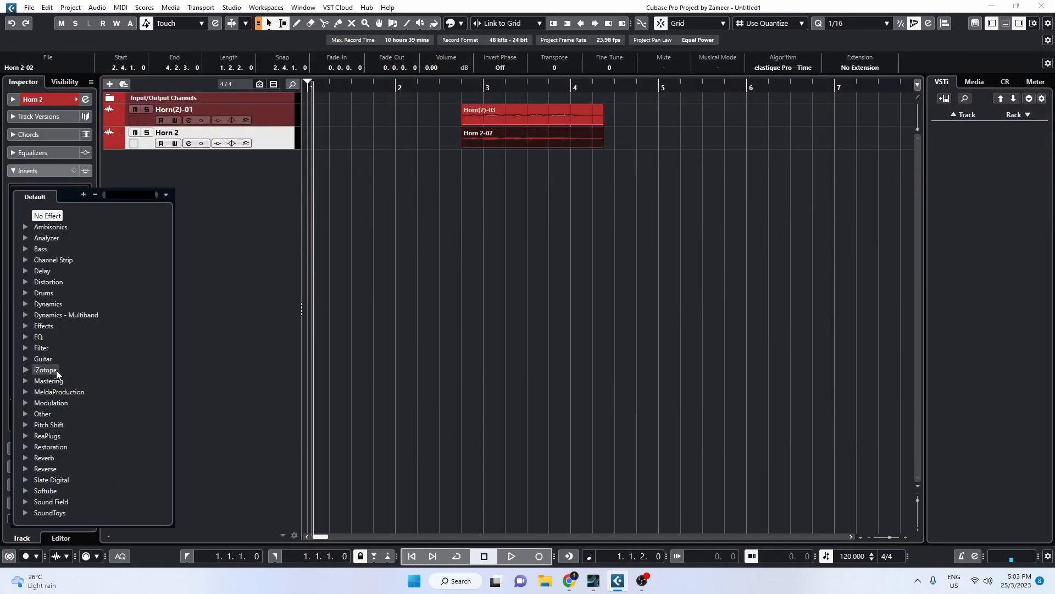
scroll(79, 447, down, 3)
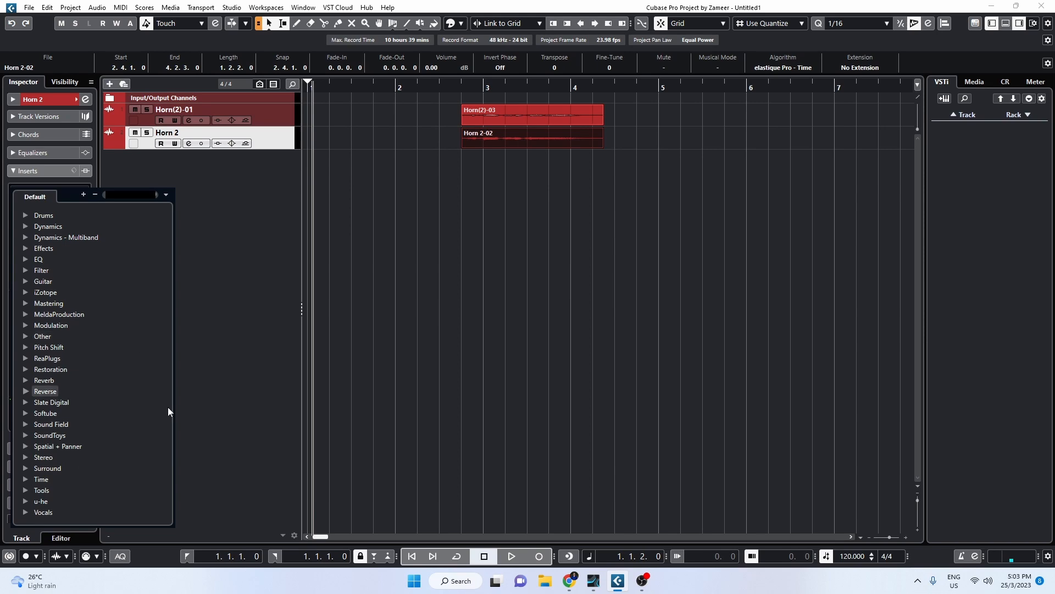
click(270, 503)
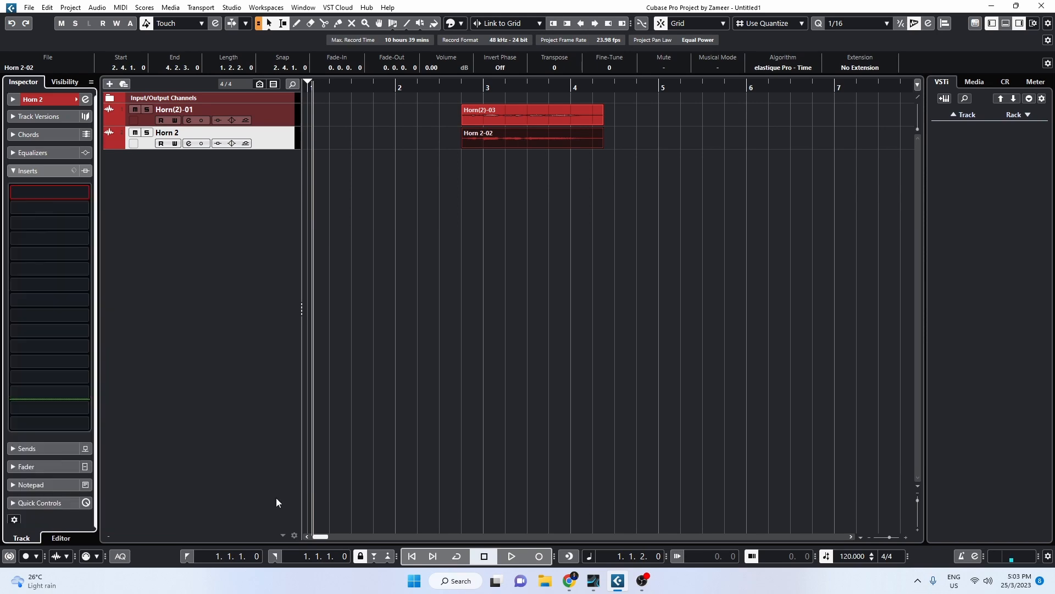
click(992, 7)
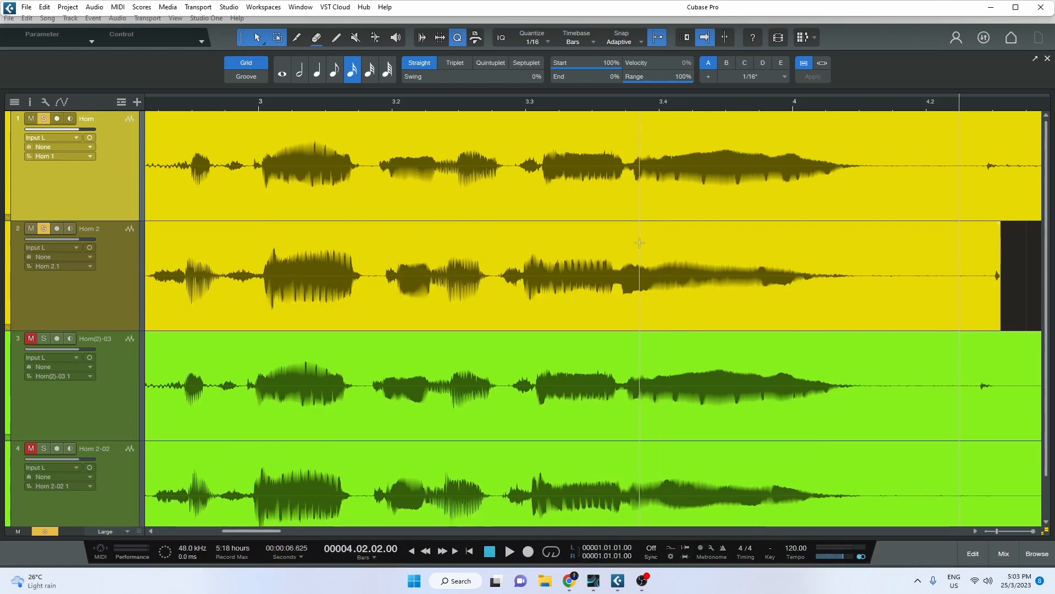